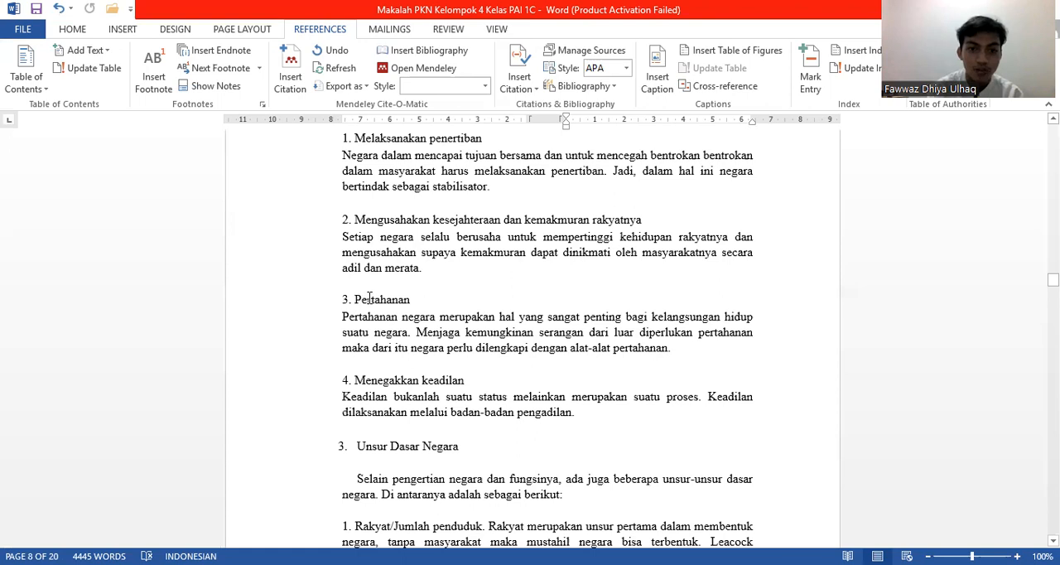
Step: Mark all occurrences of "Pertahanan" from the third numbered heading as index entries and hide the formatting marks
{"action": "left_click", "coordinate": [416, 300], "text": "shift"}
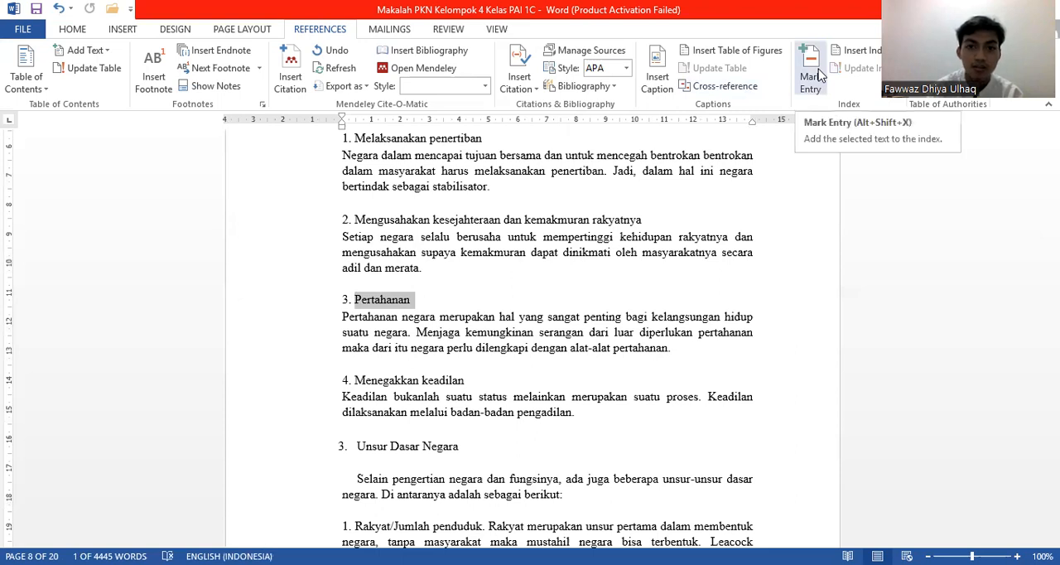
{"action": "left_click", "coordinate": [811, 74]}
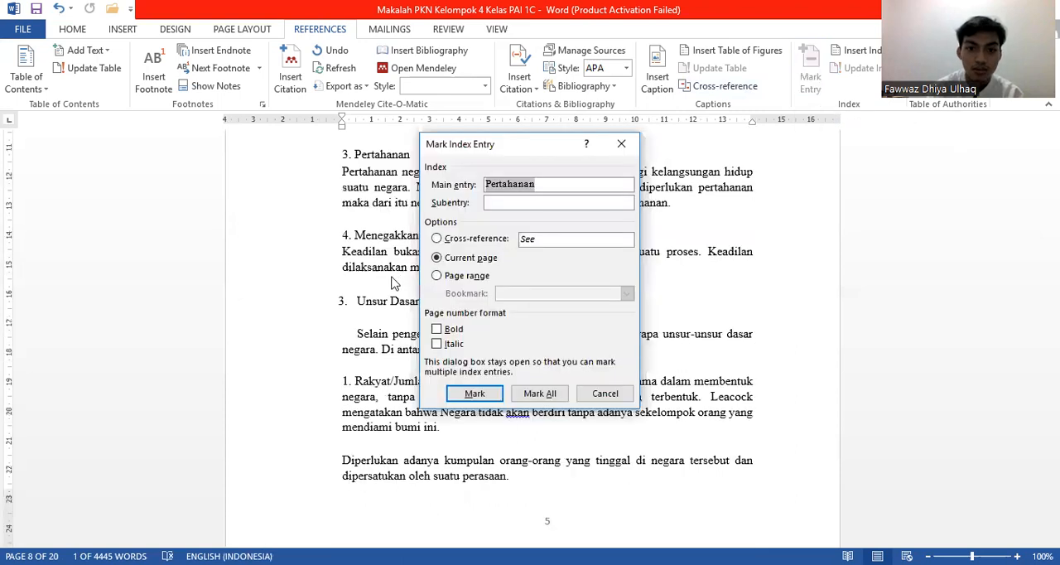
{"action": "left_click", "coordinate": [539, 395]}
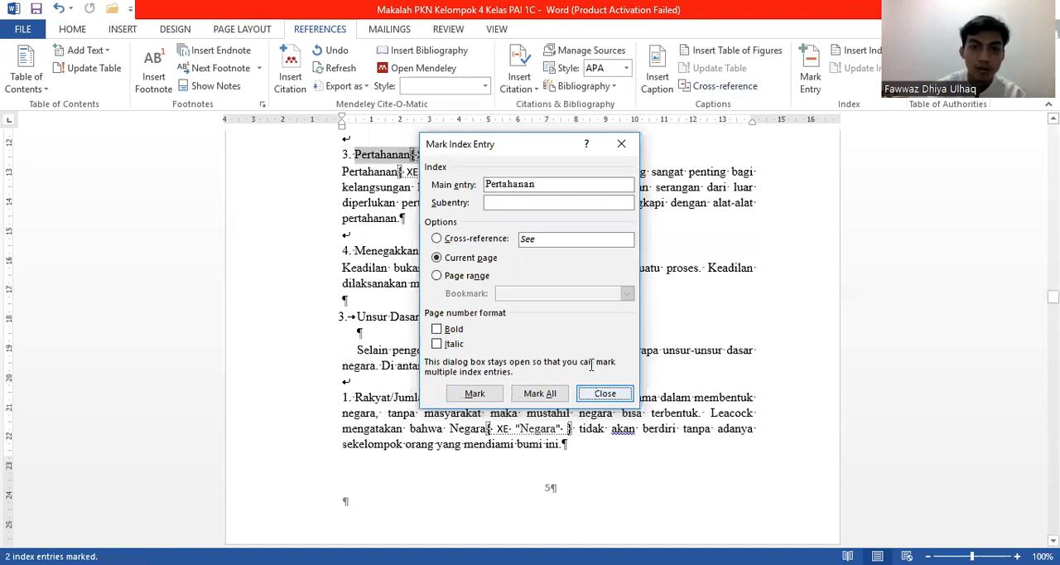
{"action": "left_click", "coordinate": [621, 144]}
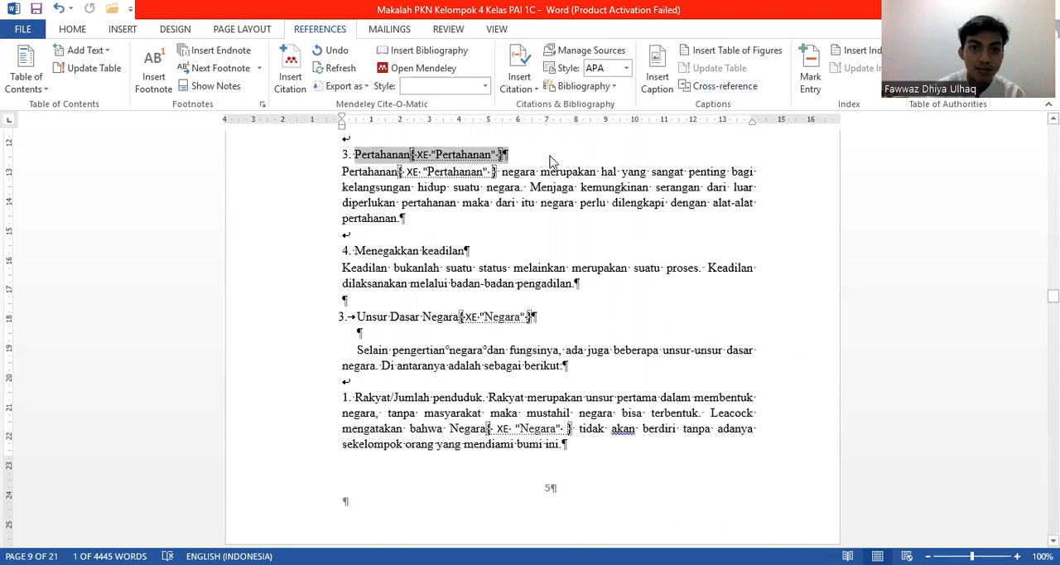
{"action": "left_click", "coordinate": [75, 30]}
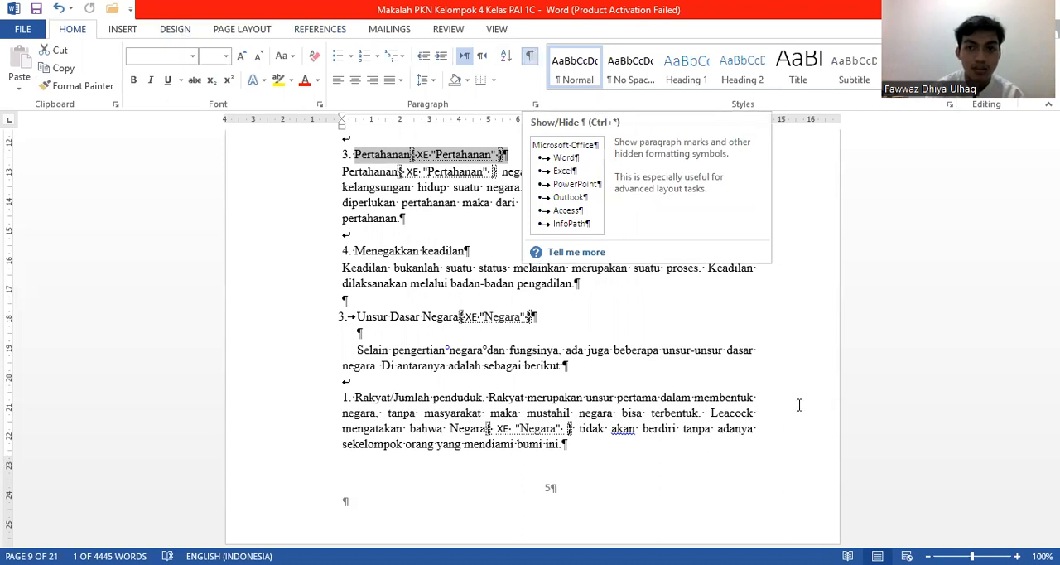
{"action": "left_click", "coordinate": [531, 55]}
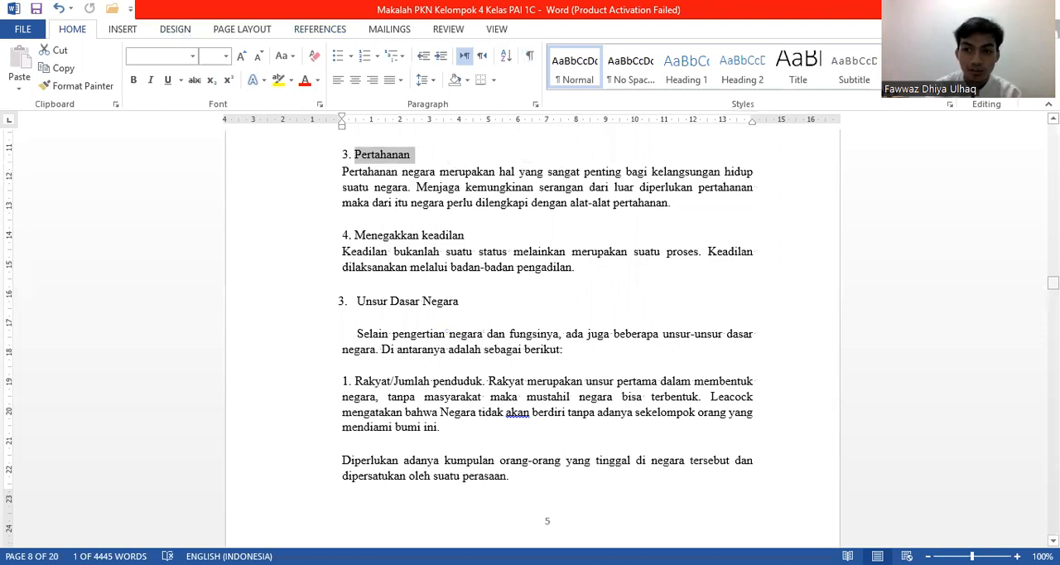
Step: Regenerate the index under the Indeks heading in the Classic format with two columns, replacing the existing index
{"action": "left_click_drag", "start_coordinate": [1053, 283], "coordinate": [1053, 348]}
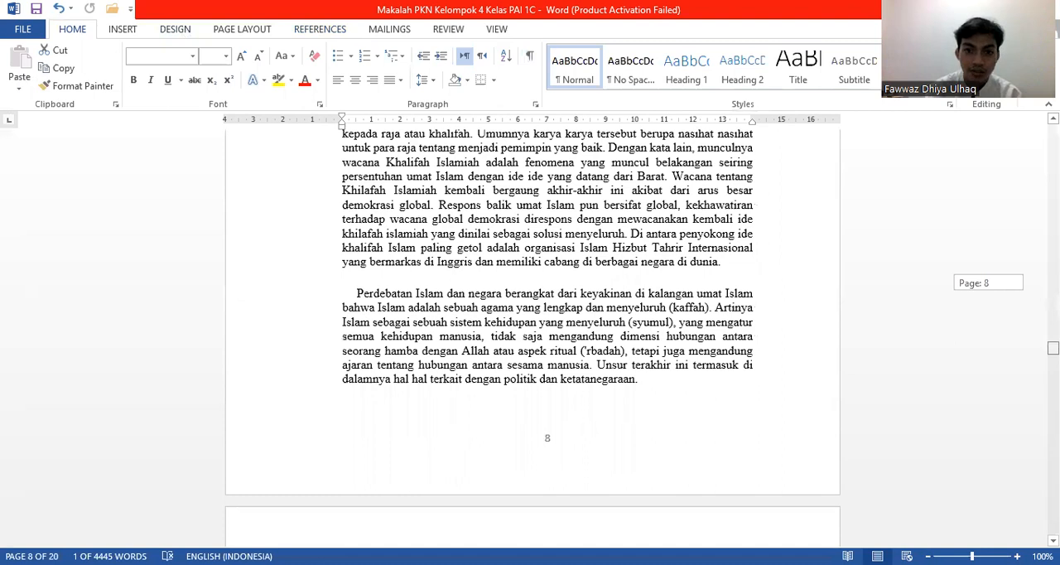
{"action": "left_click_drag", "start_coordinate": [1053, 347], "coordinate": [1053, 403]}
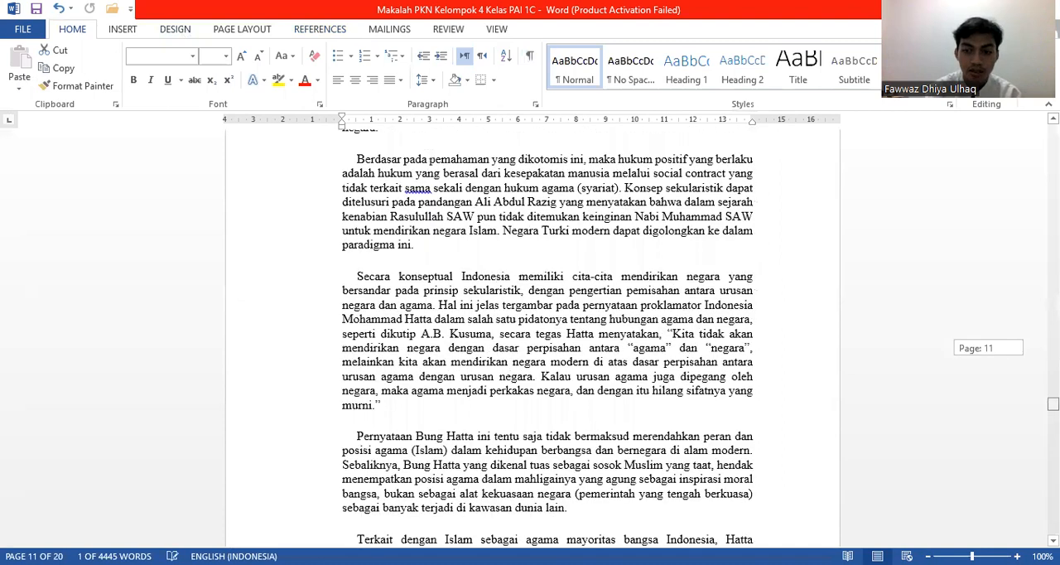
{"action": "left_click_drag", "start_coordinate": [1053, 404], "coordinate": [1053, 471]}
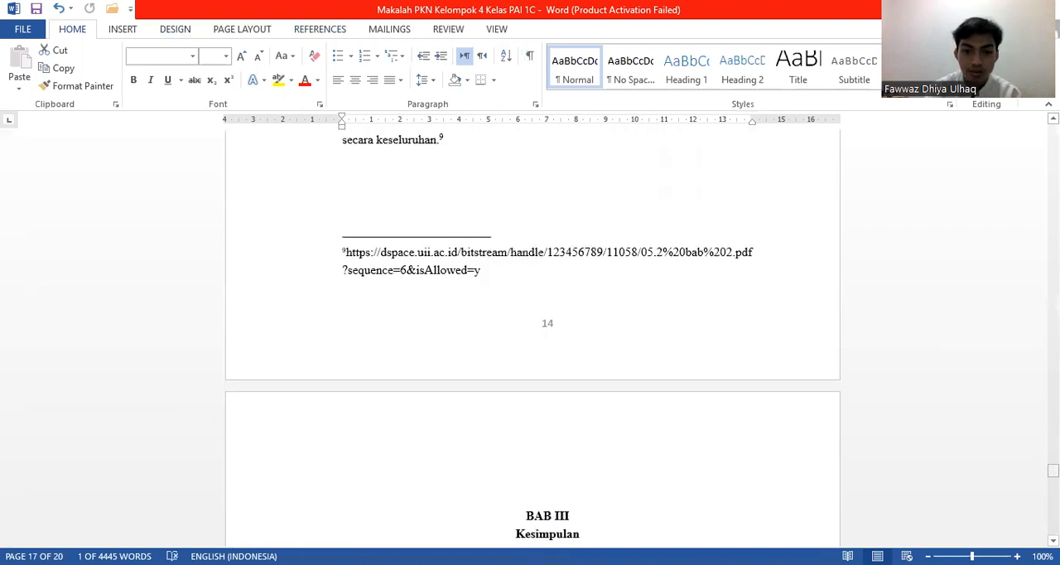
{"action": "left_click_drag", "start_coordinate": [1053, 471], "coordinate": [726, 312]}
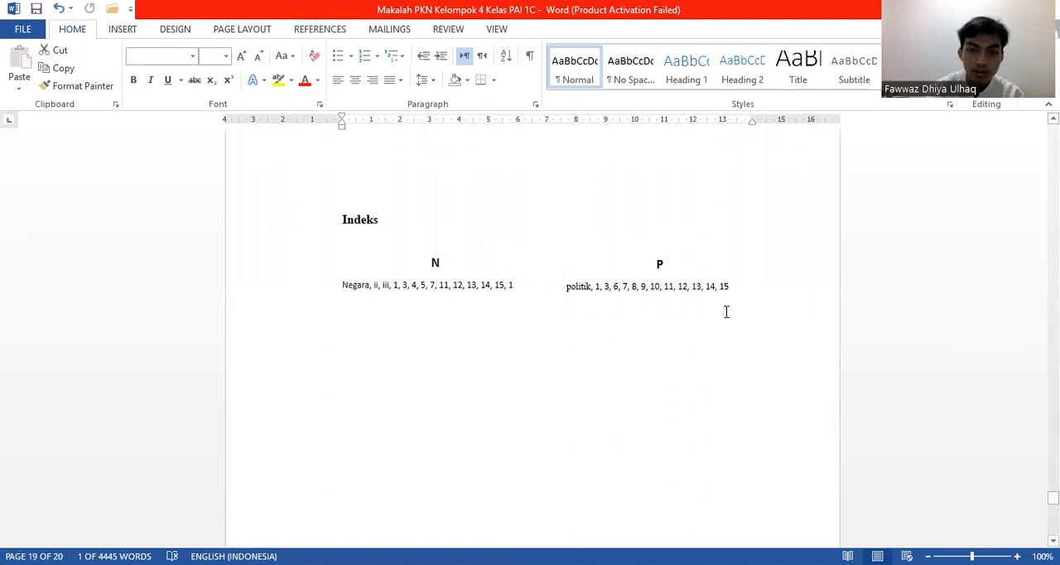
{"action": "left_click", "coordinate": [726, 312]}
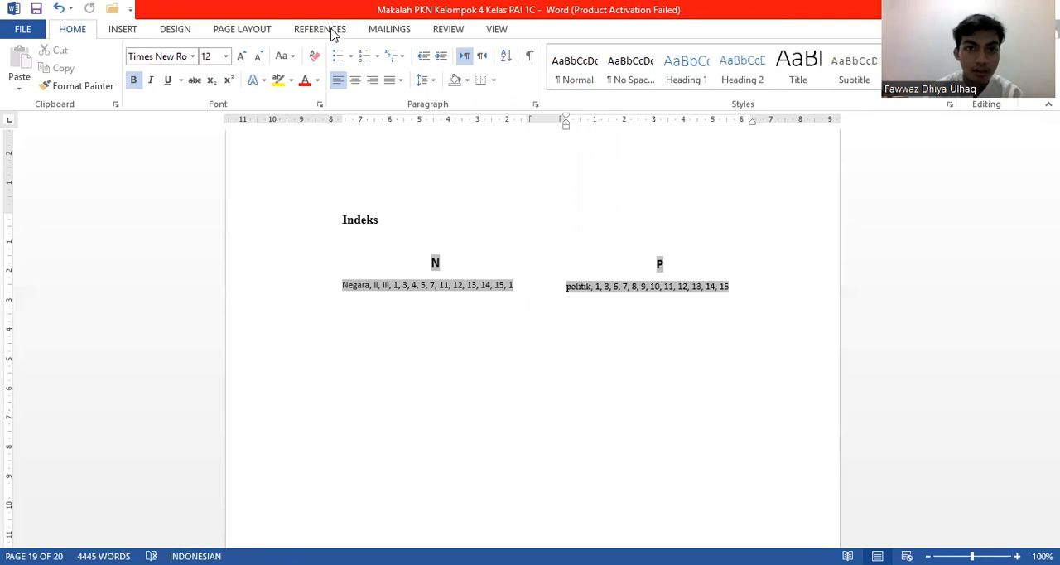
{"action": "left_click", "coordinate": [334, 31]}
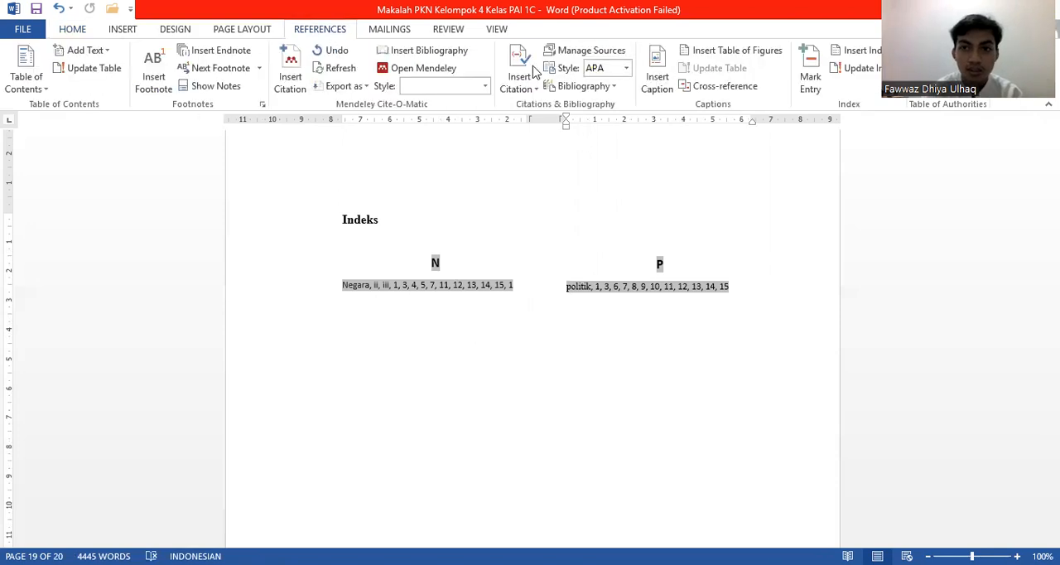
{"action": "left_click", "coordinate": [865, 50]}
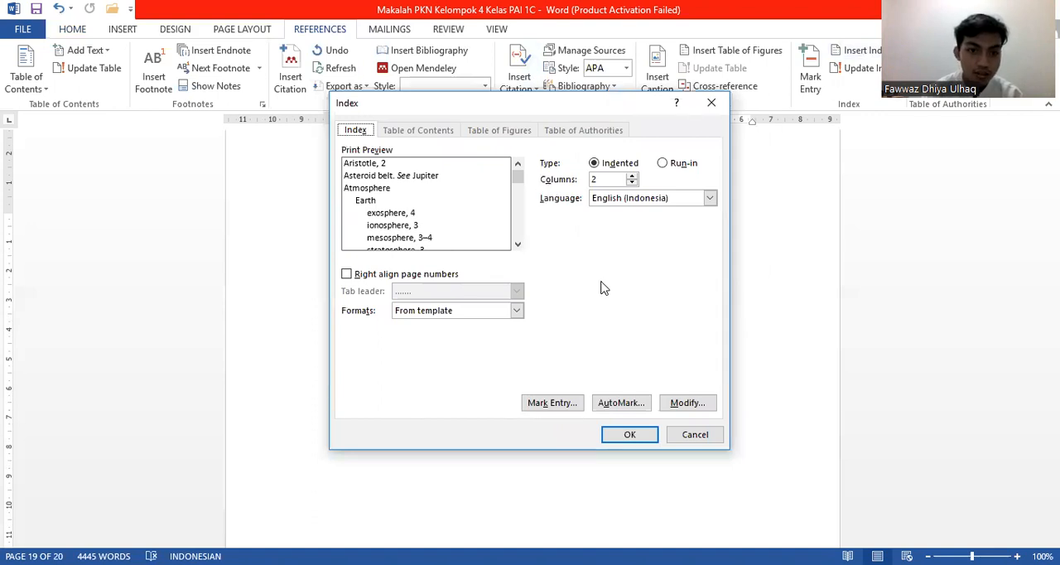
{"action": "left_click", "coordinate": [516, 312]}
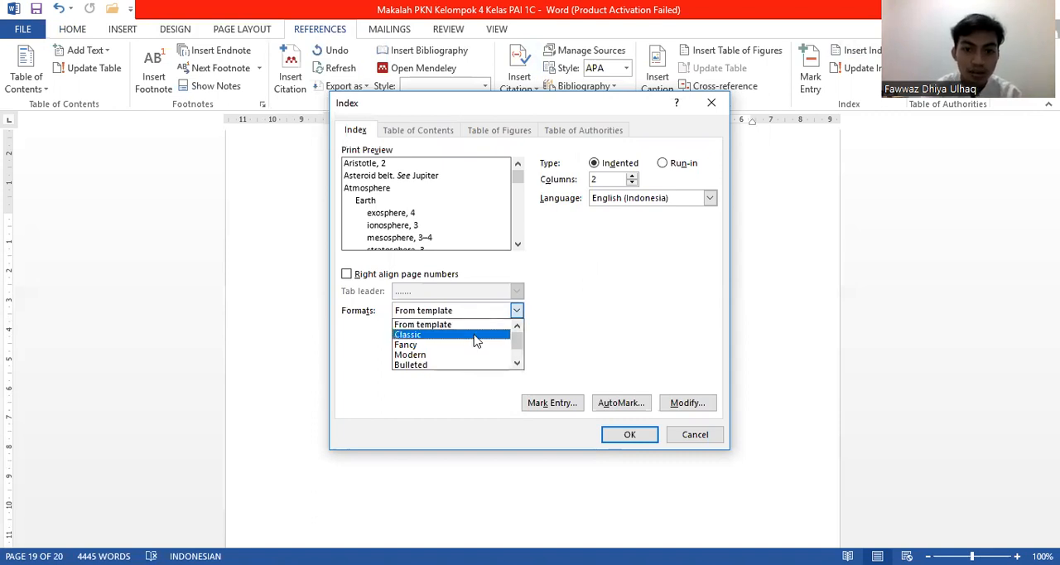
{"action": "left_click", "coordinate": [630, 439]}
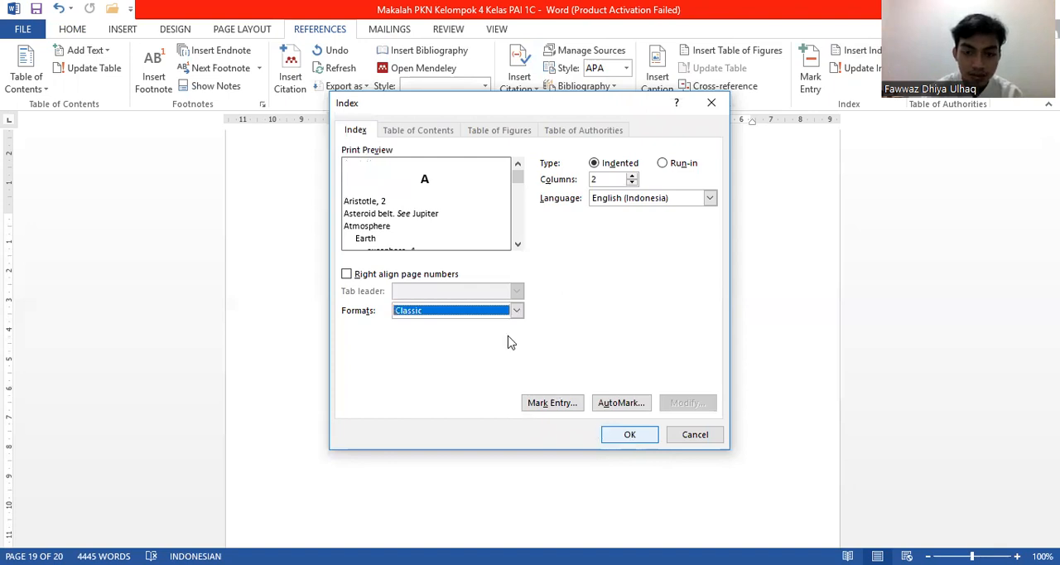
{"action": "key", "text": "Return"}
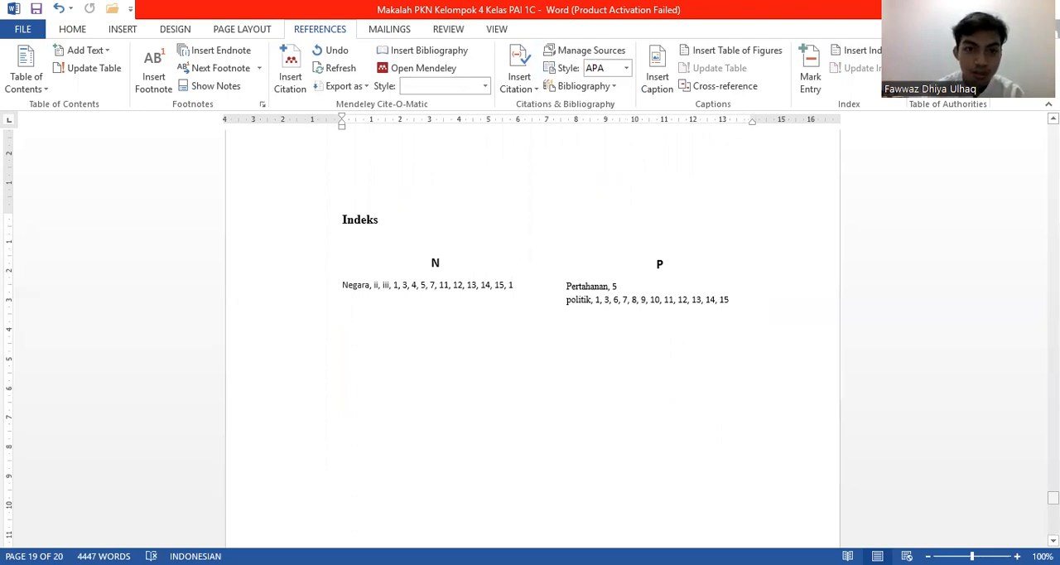
Step: Mark all occurrences of "AGAMA" from the section B heading as index entries and hide the formatting marks
{"action": "left_click_drag", "start_coordinate": [1054, 498], "coordinate": [1054, 364]}
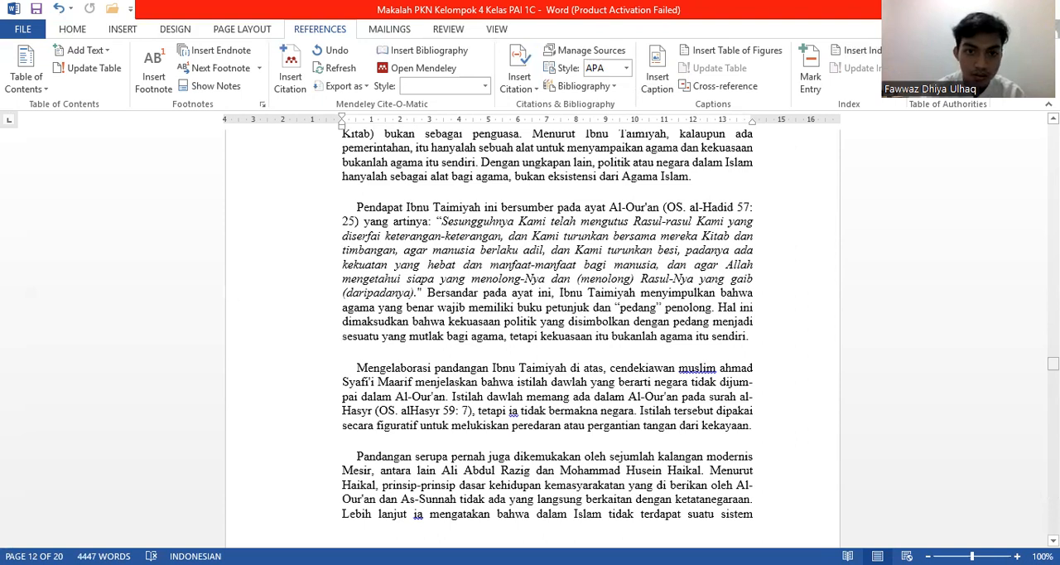
{"action": "left_click_drag", "start_coordinate": [1053, 363], "coordinate": [1054, 303]}
{"action": "left_click", "coordinate": [429, 300]}
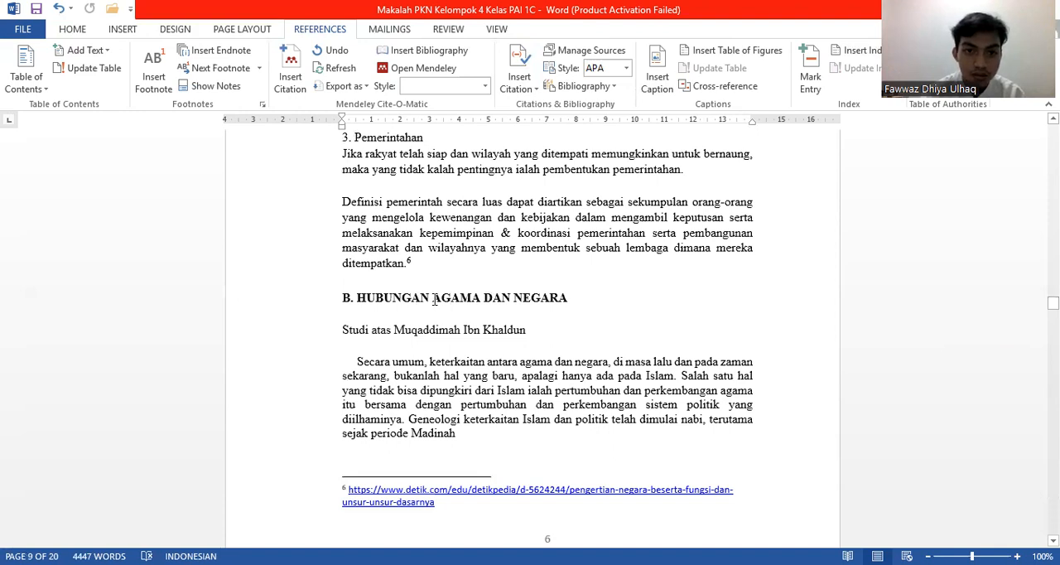
{"action": "left_click", "coordinate": [482, 301], "text": "shift"}
{"action": "left_click_drag", "start_coordinate": [483, 303], "coordinate": [482, 303]}
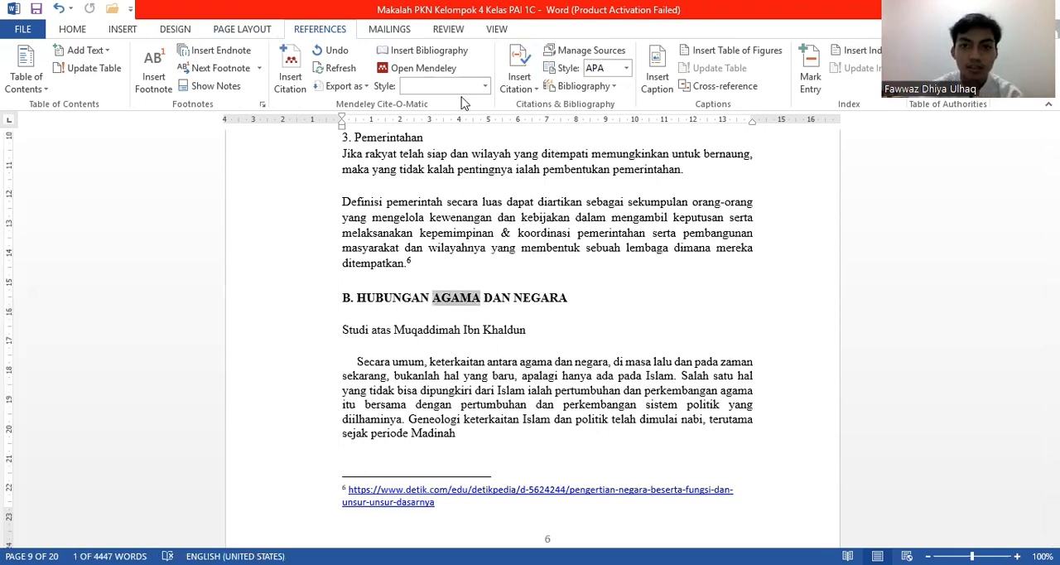
{"action": "left_click", "coordinate": [820, 51]}
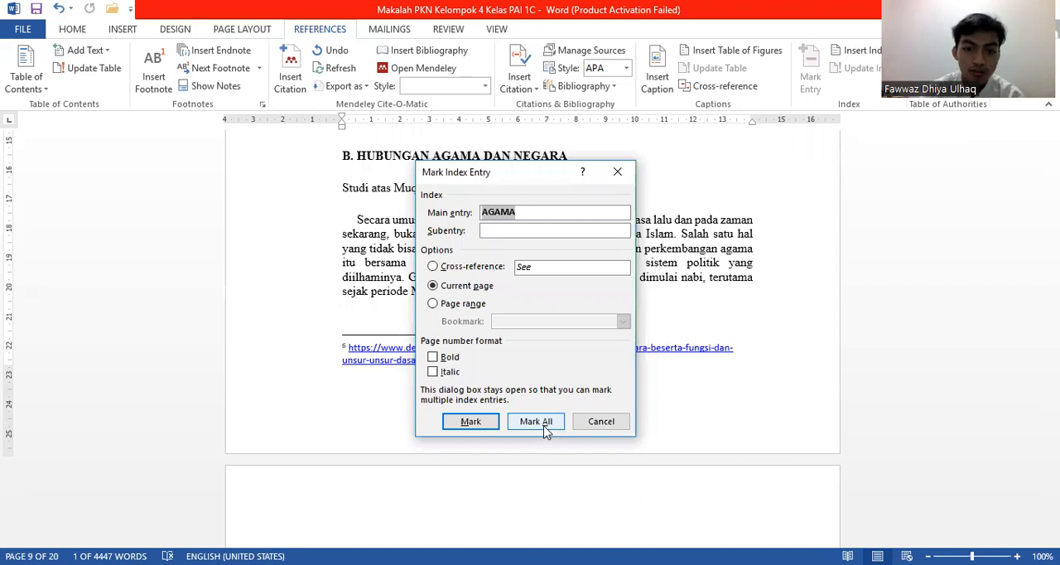
{"action": "left_click", "coordinate": [544, 429]}
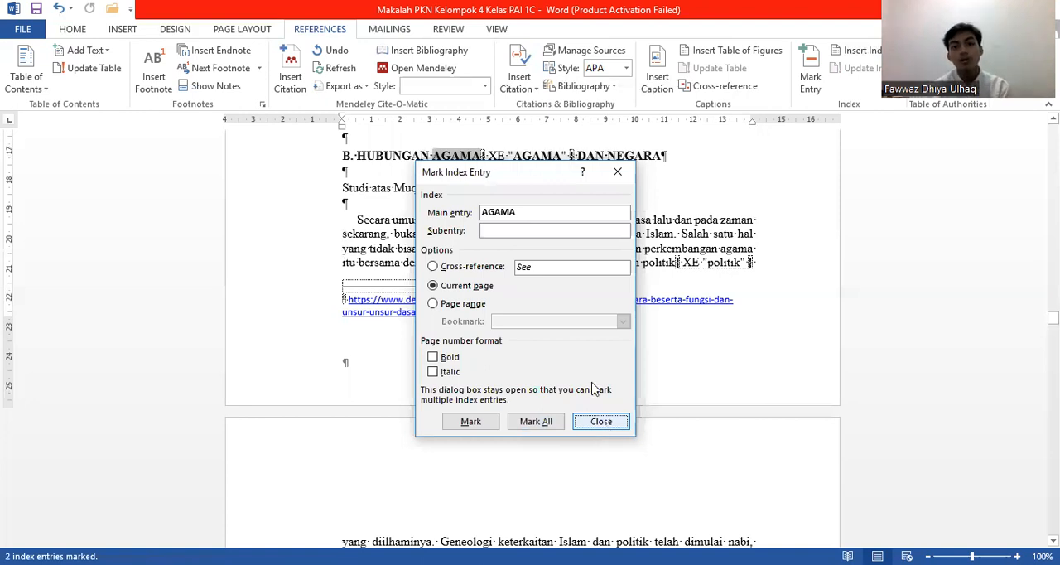
{"action": "key", "text": "Escape"}
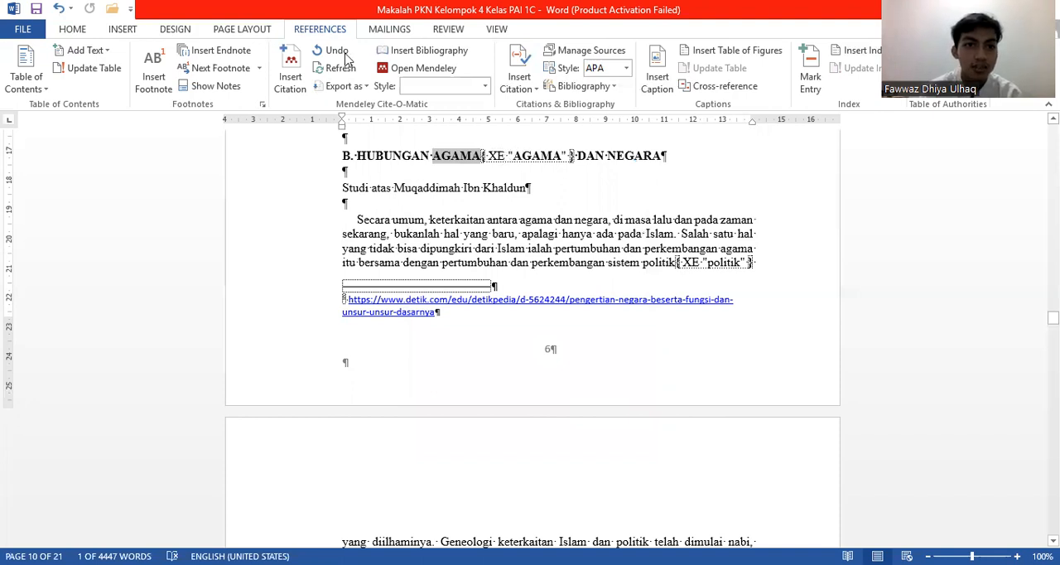
{"action": "left_click", "coordinate": [73, 30]}
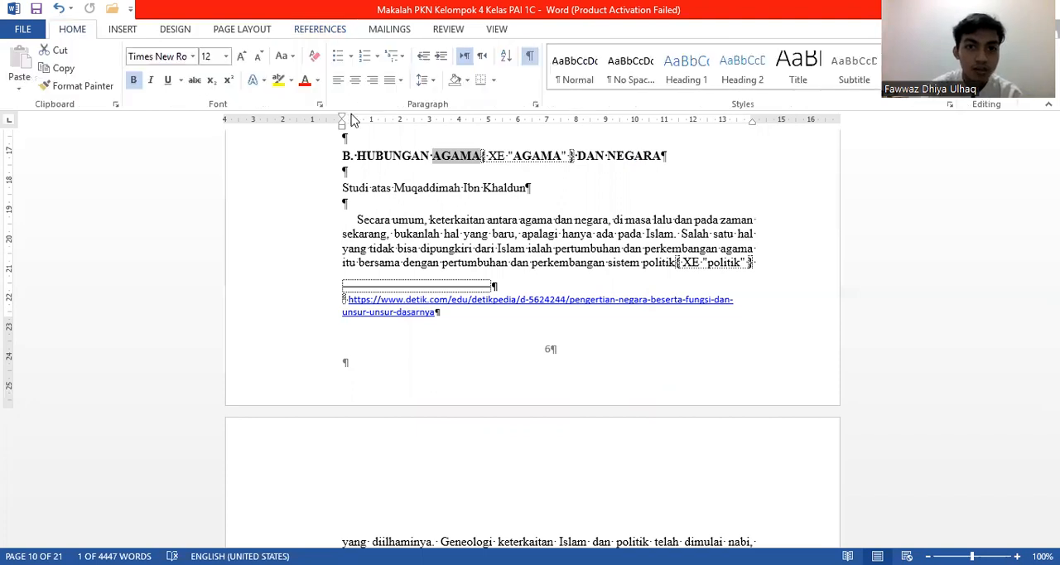
{"action": "left_click", "coordinate": [531, 58]}
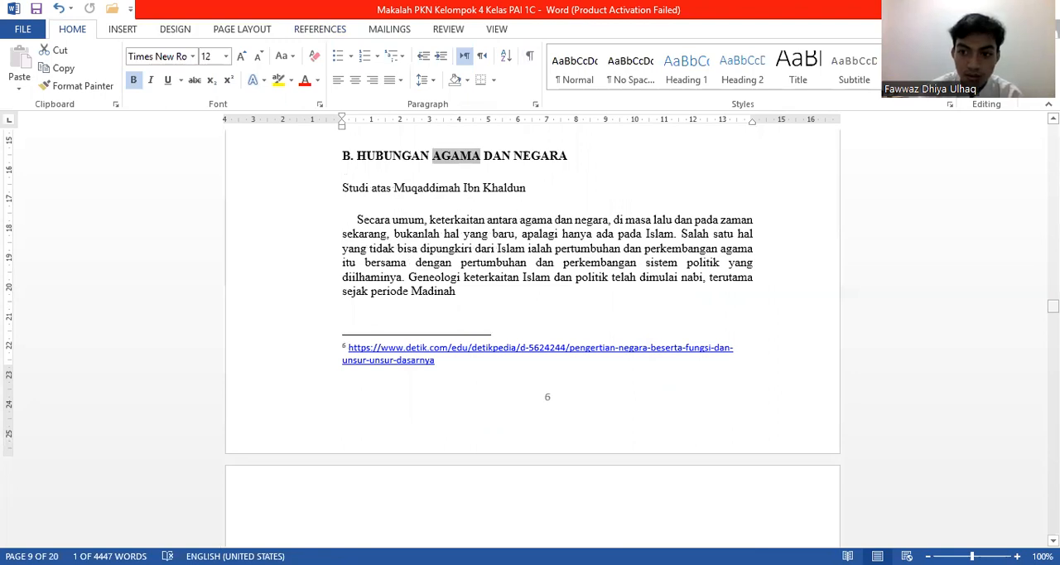
Step: Replace the index under the Indeks heading with an updated one that includes the AGAMA entry, keeping the Classic format
{"action": "left_click_drag", "start_coordinate": [1053, 306], "coordinate": [1053, 444]}
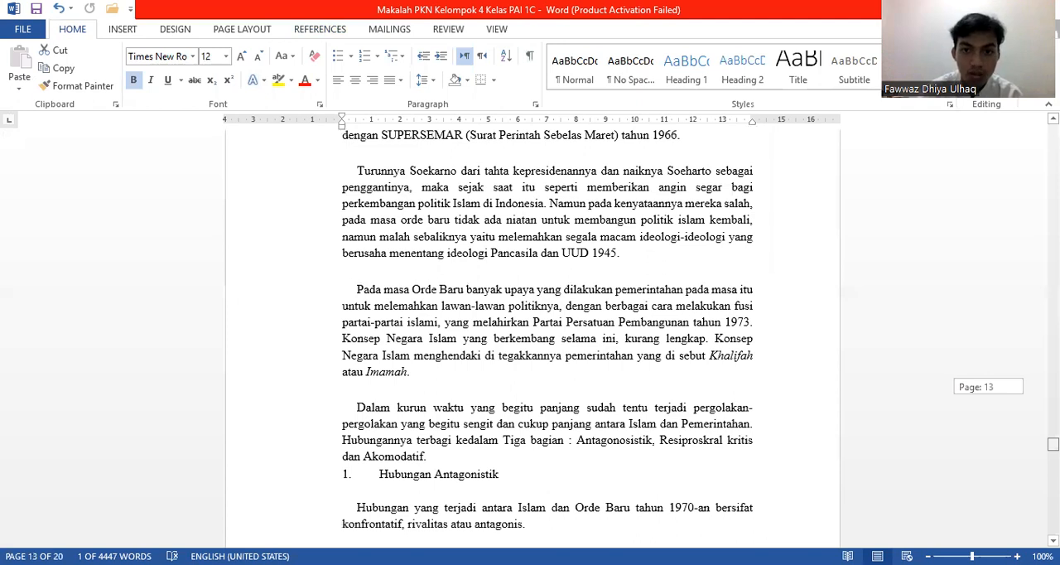
{"action": "left_click_drag", "start_coordinate": [1053, 444], "coordinate": [1053, 498]}
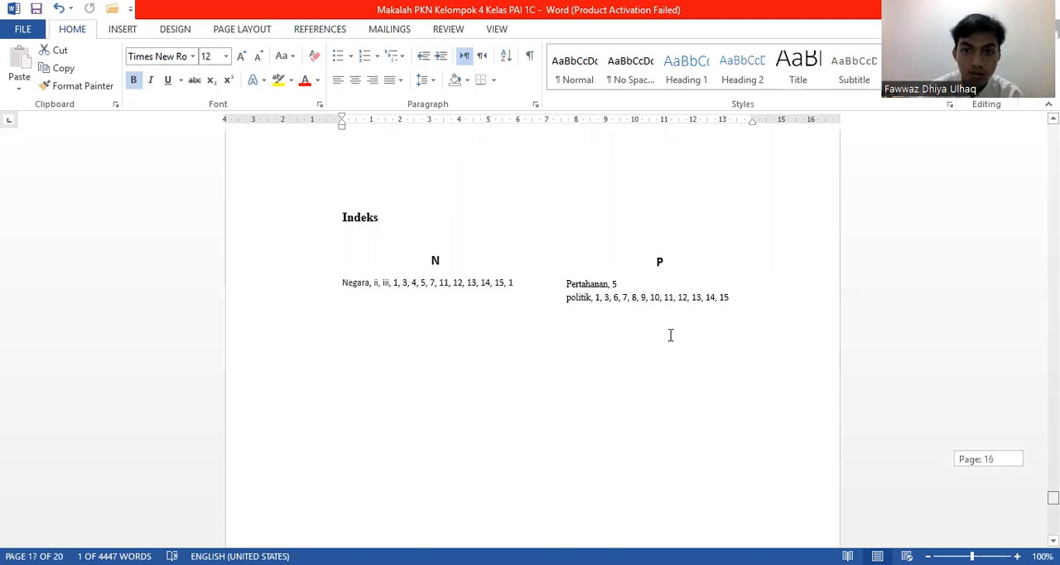
{"action": "left_click", "coordinate": [734, 301]}
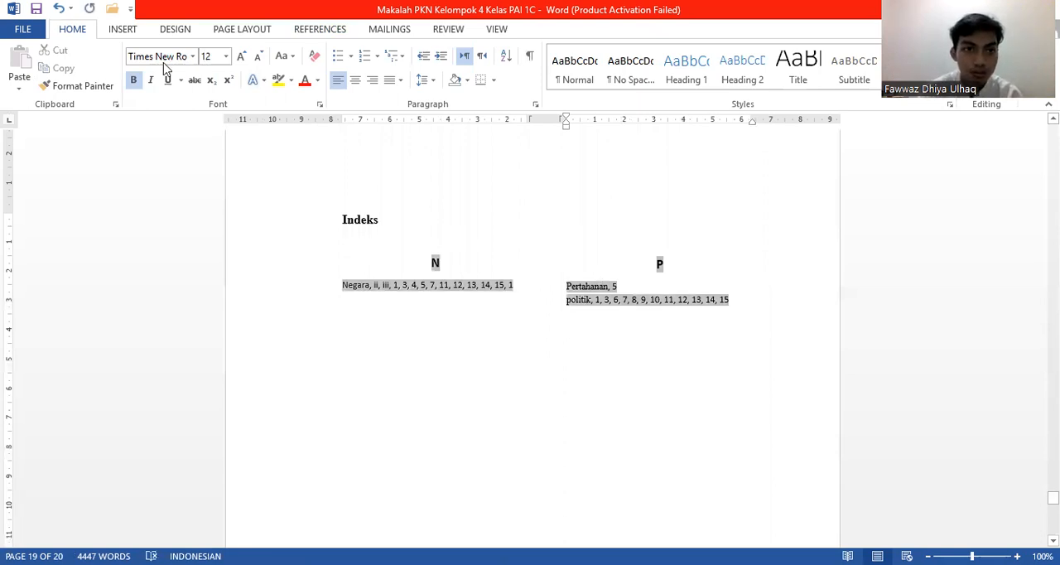
{"action": "left_click", "coordinate": [315, 32]}
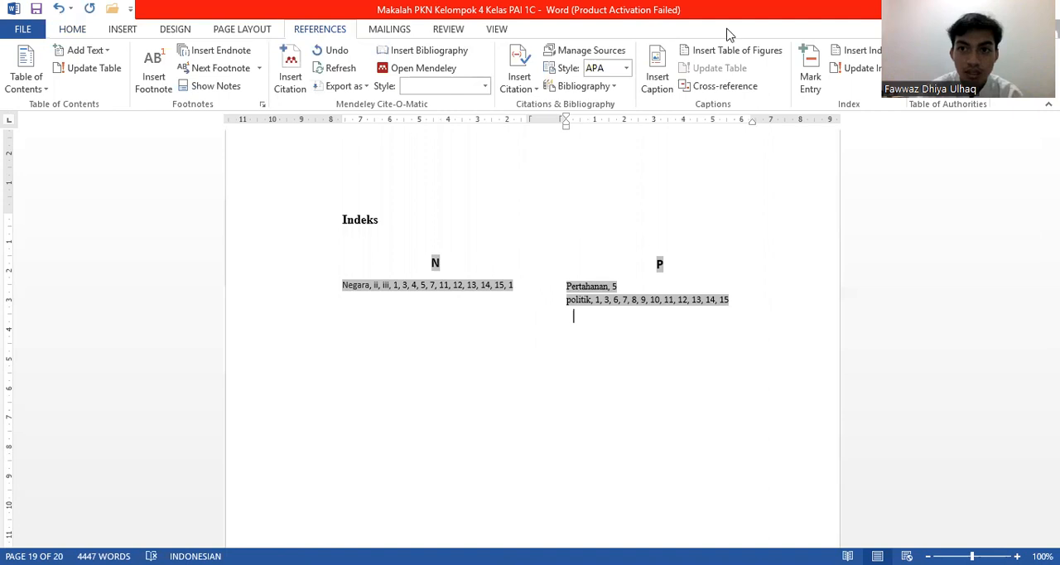
{"action": "left_click", "coordinate": [856, 54]}
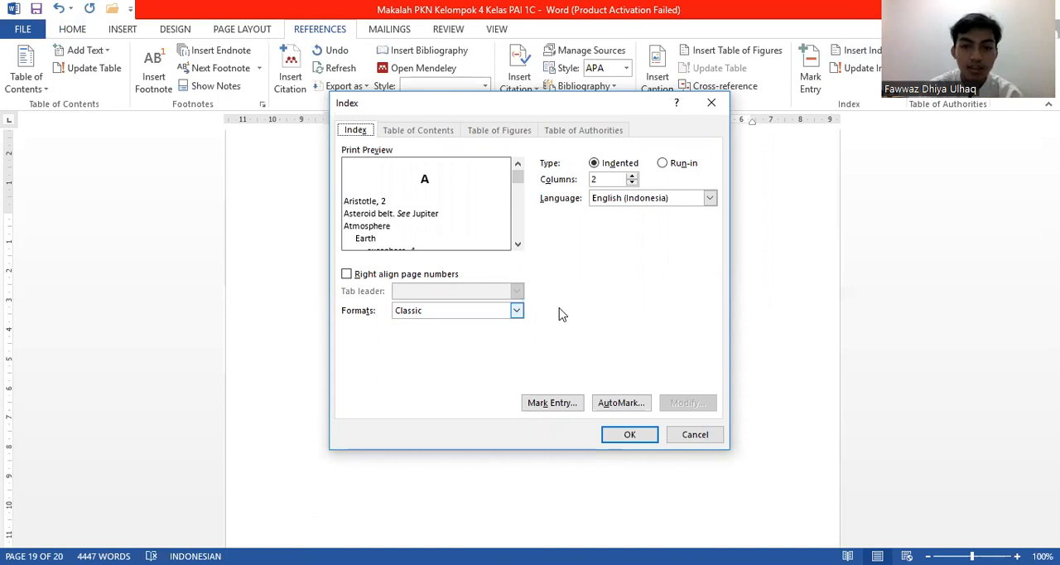
{"action": "left_click", "coordinate": [630, 435]}
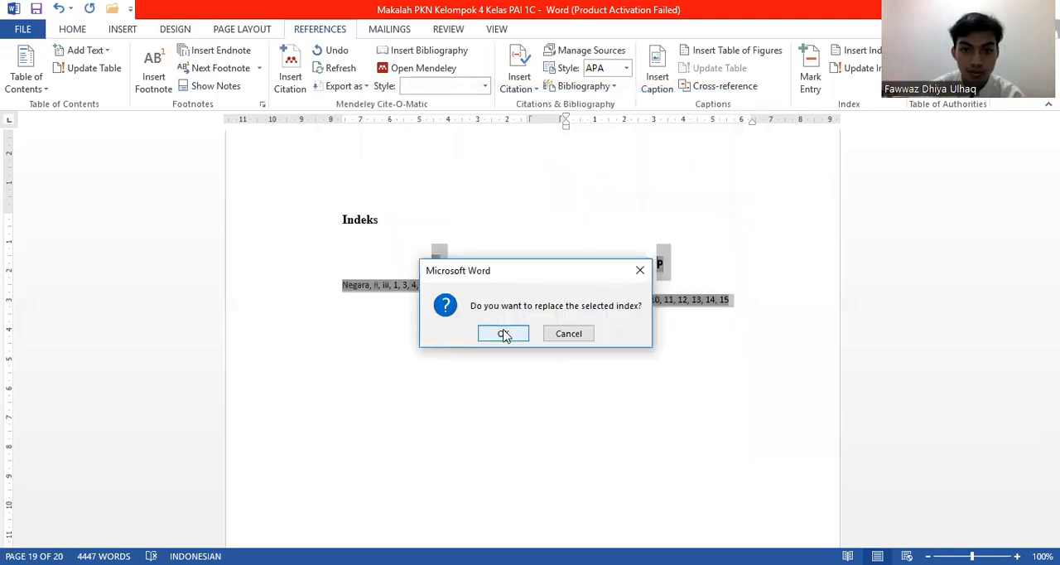
{"action": "left_click", "coordinate": [504, 334]}
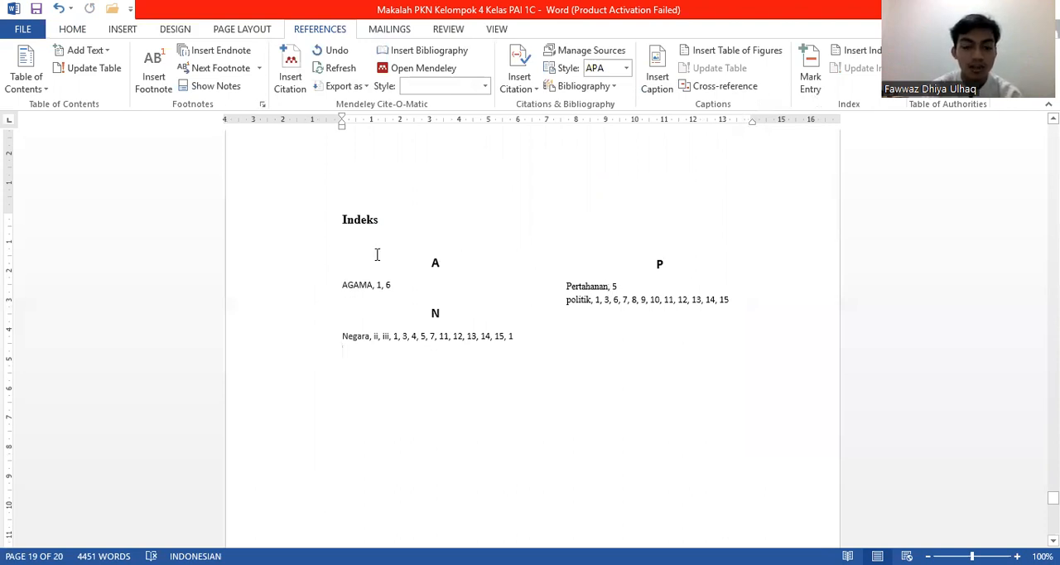
Step: Go to the section C heading "SEJARAH HUBUNGAN ISLAM DAN NEGARA DI INDONESIA" and select the word "SEJARAH"
{"action": "left_click", "coordinate": [73, 33]}
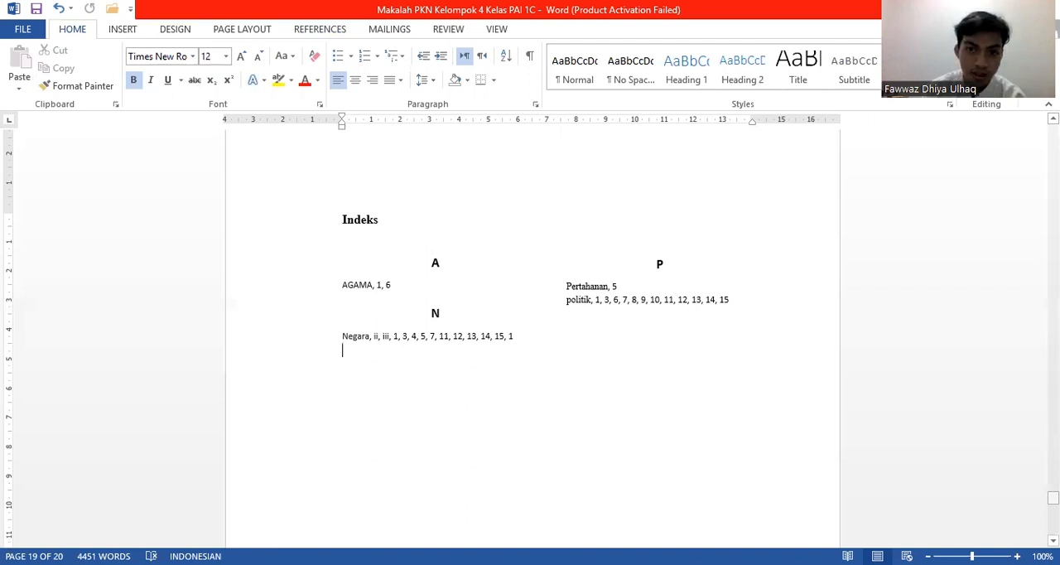
{"action": "left_click_drag", "start_coordinate": [1054, 497], "coordinate": [1054, 417]}
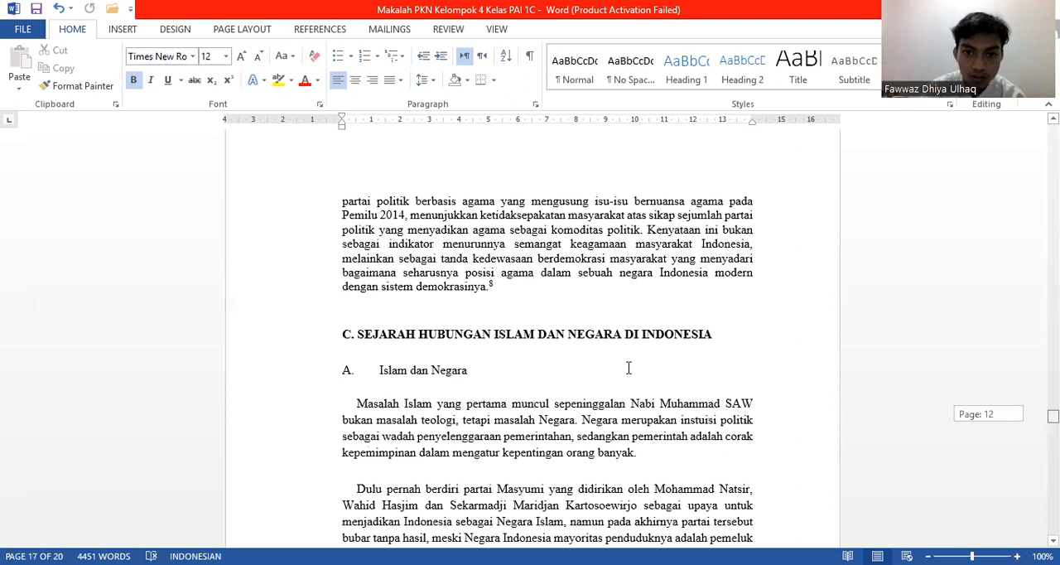
{"action": "left_click_drag", "start_coordinate": [357, 327], "coordinate": [401, 326]}
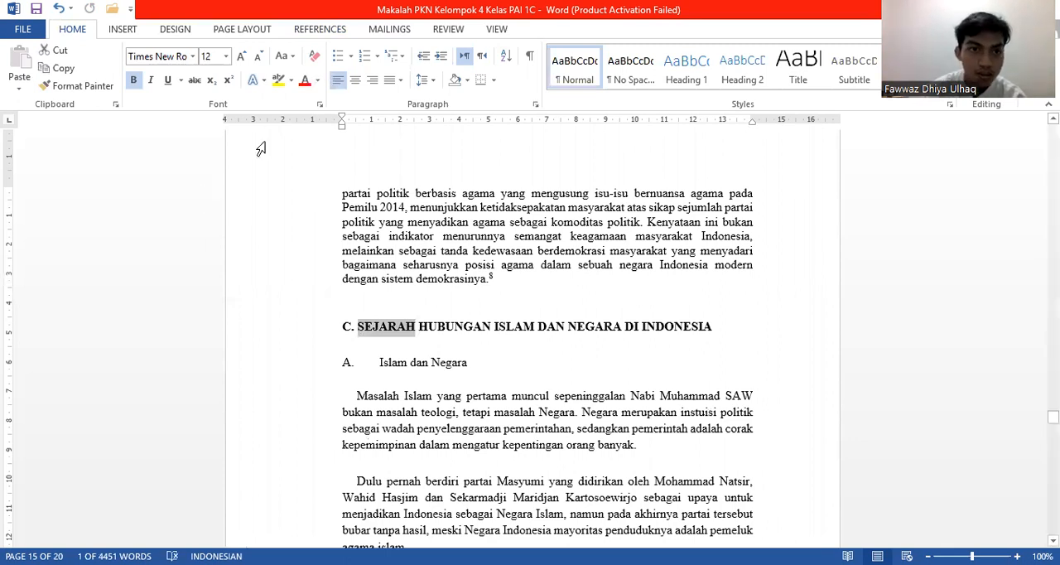
{"action": "left_click", "coordinate": [236, 237]}
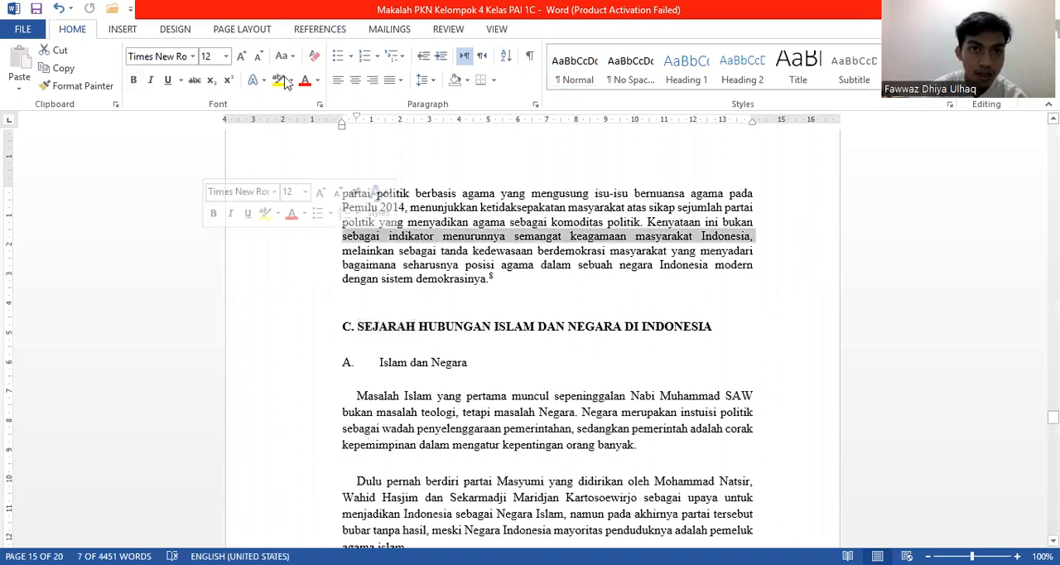
{"action": "left_click", "coordinate": [329, 33]}
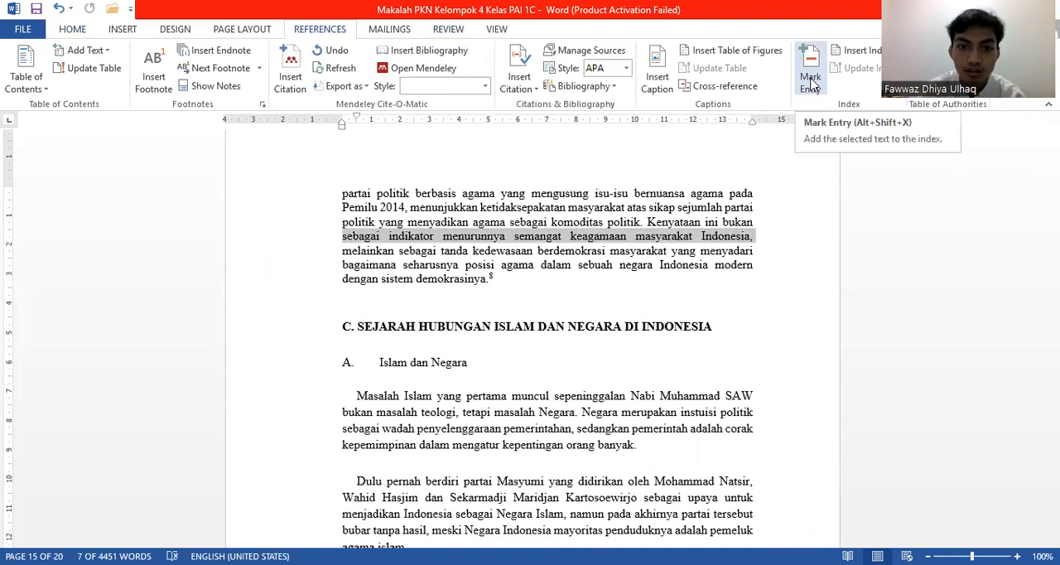
{"action": "left_click", "coordinate": [811, 81]}
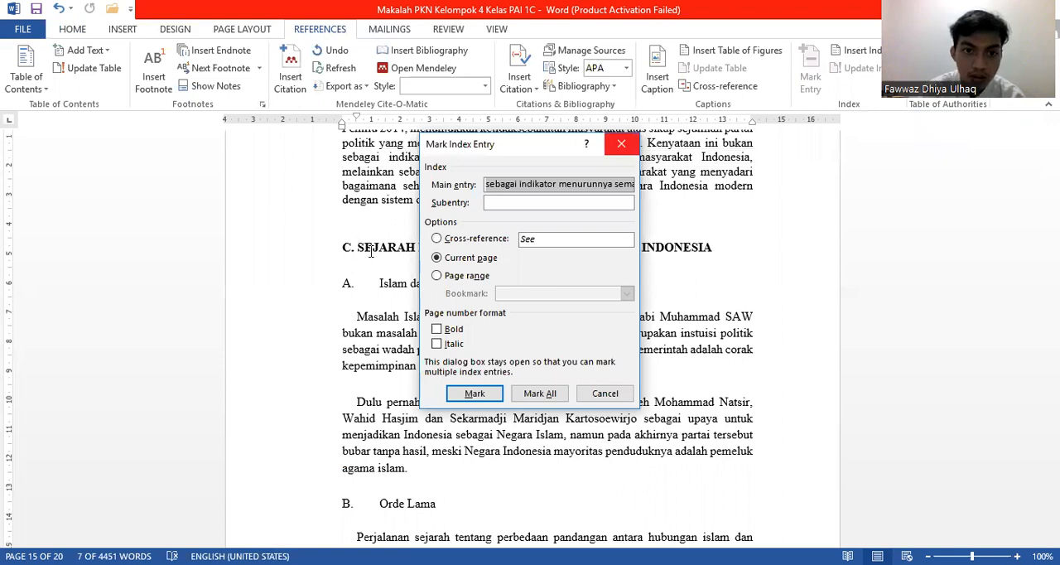
{"action": "key", "text": "Escape"}
Step: Mark all occurrences of "SEJARAH" from the section C heading as index entries and hide the formatting marks
{"action": "left_click_drag", "start_coordinate": [358, 248], "coordinate": [418, 252]}
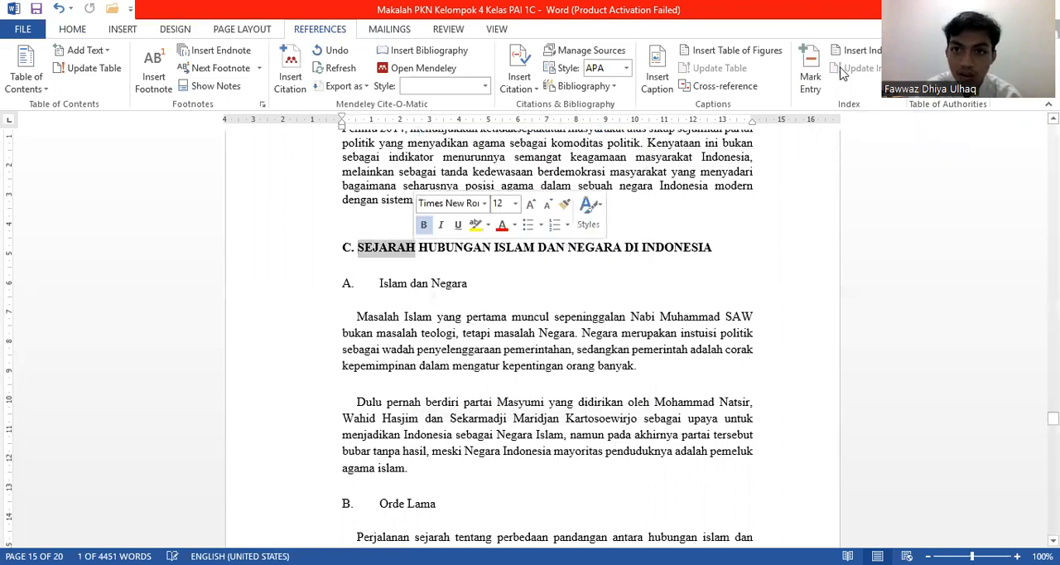
{"action": "left_click", "coordinate": [812, 77]}
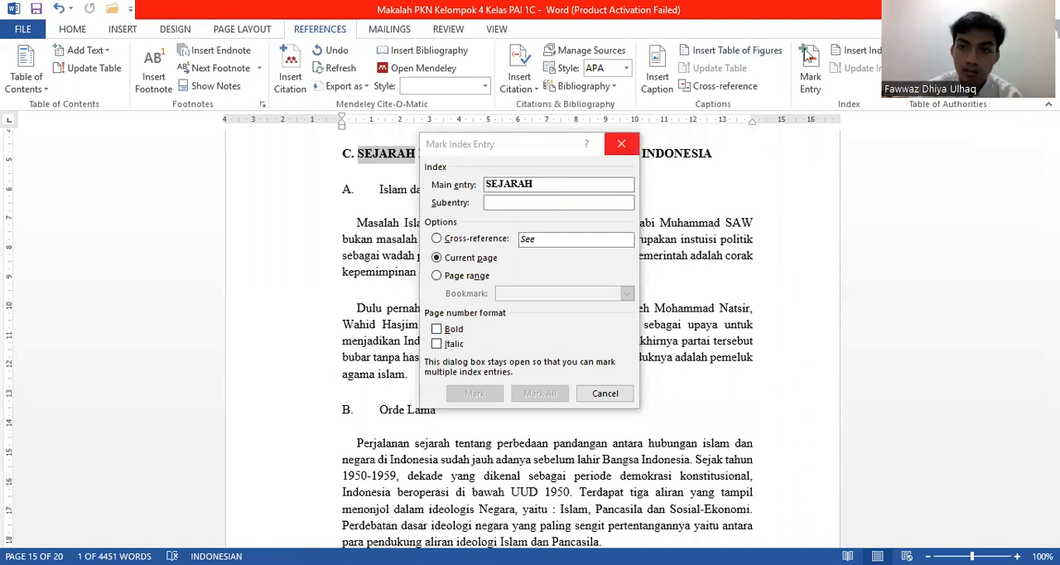
{"action": "left_click", "coordinate": [632, 144]}
{"action": "left_click", "coordinate": [810, 76]}
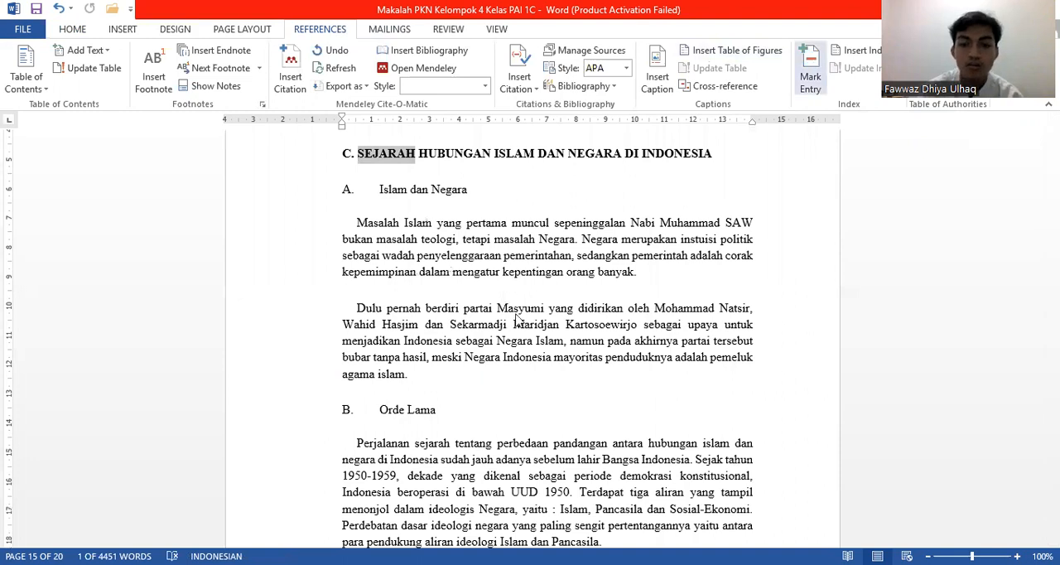
{"action": "left_click", "coordinate": [539, 393]}
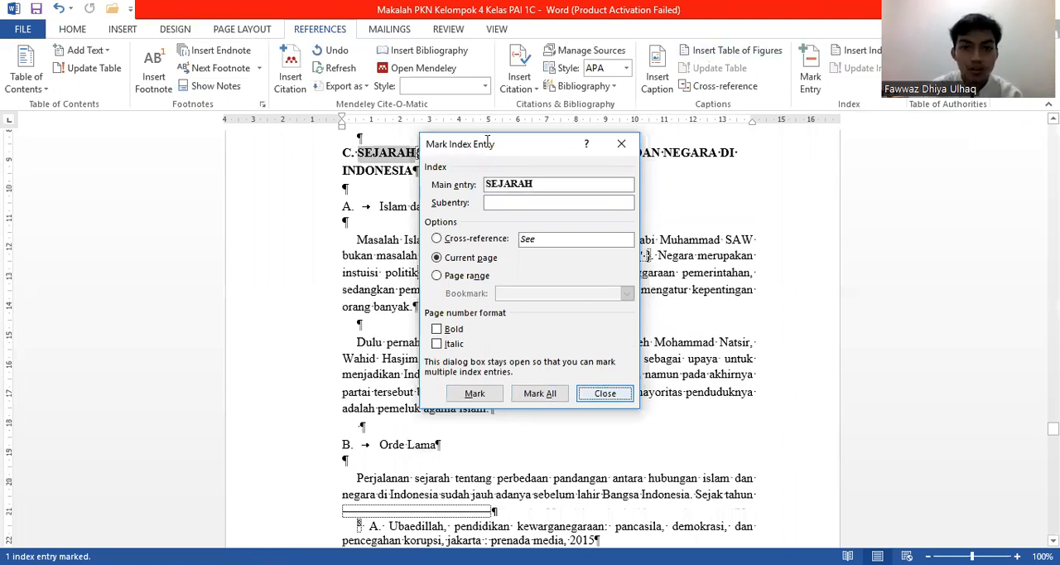
{"action": "key", "text": "Escape"}
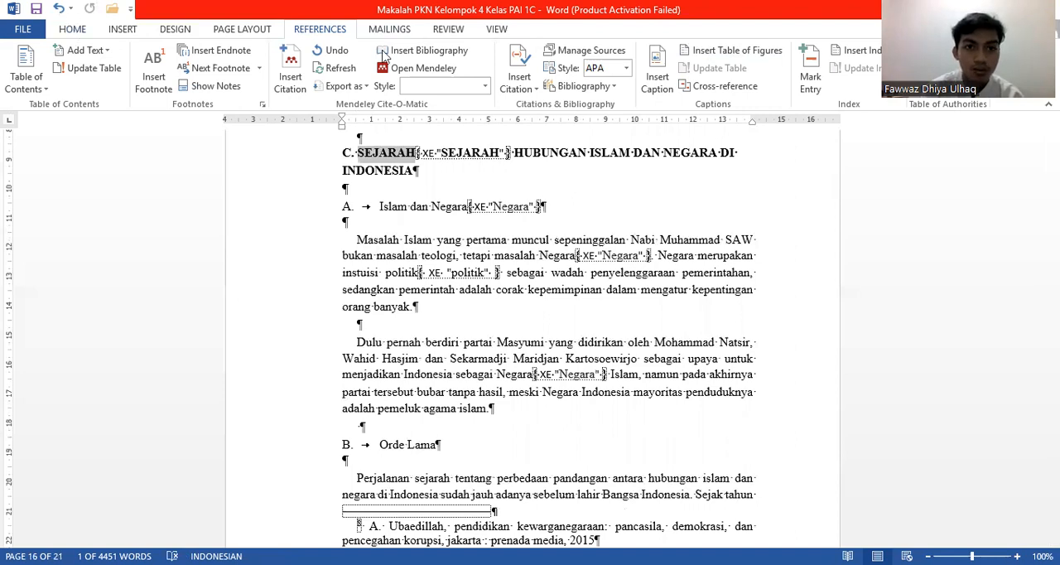
{"action": "left_click", "coordinate": [74, 32]}
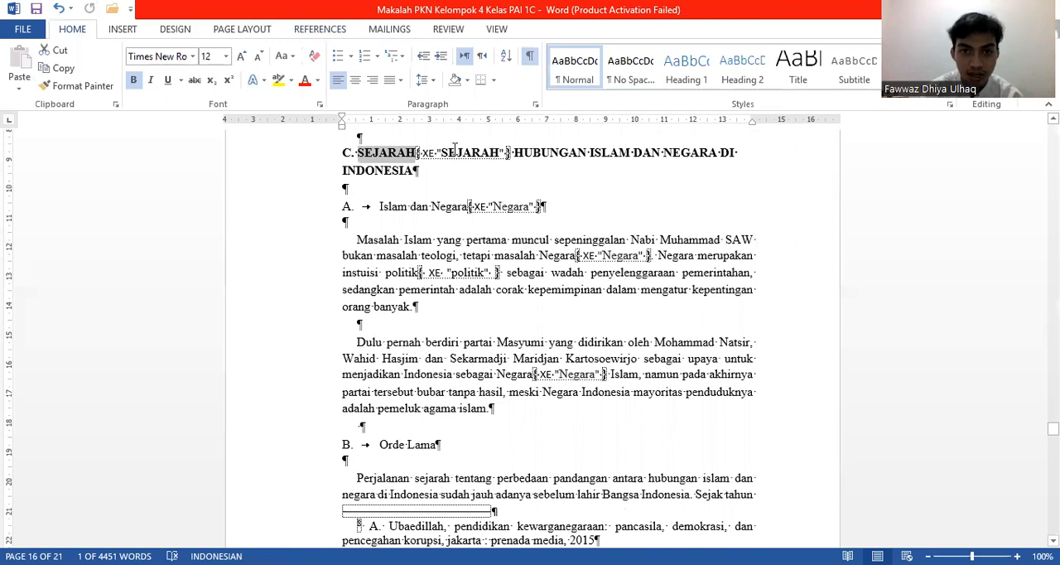
{"action": "left_click", "coordinate": [529, 57]}
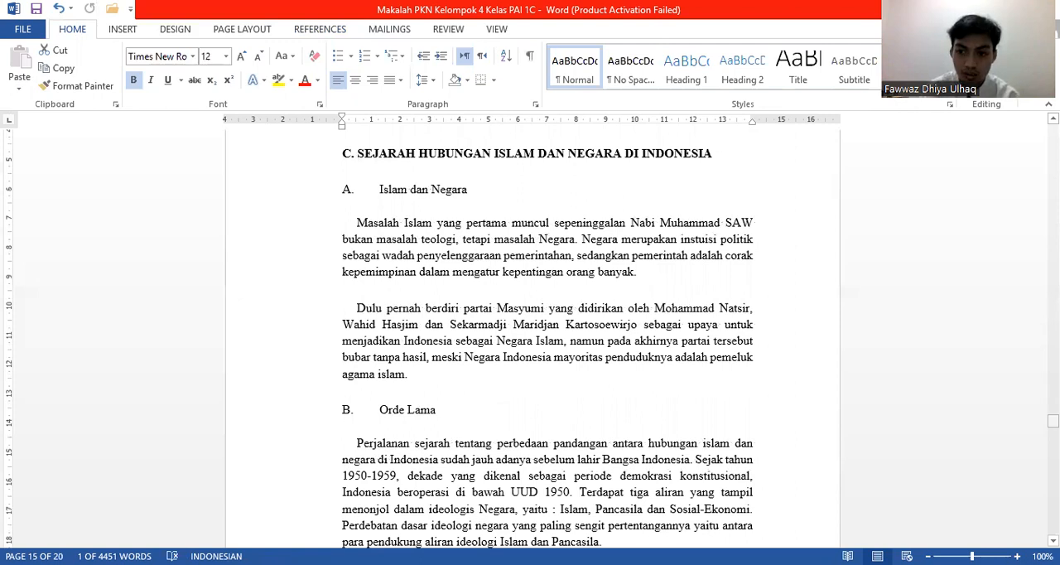
Step: Replace the index under the Indeks heading with an updated Classic-format, two-column index that includes the SEJARAH entry
{"action": "left_click_drag", "start_coordinate": [1053, 421], "coordinate": [1053, 498]}
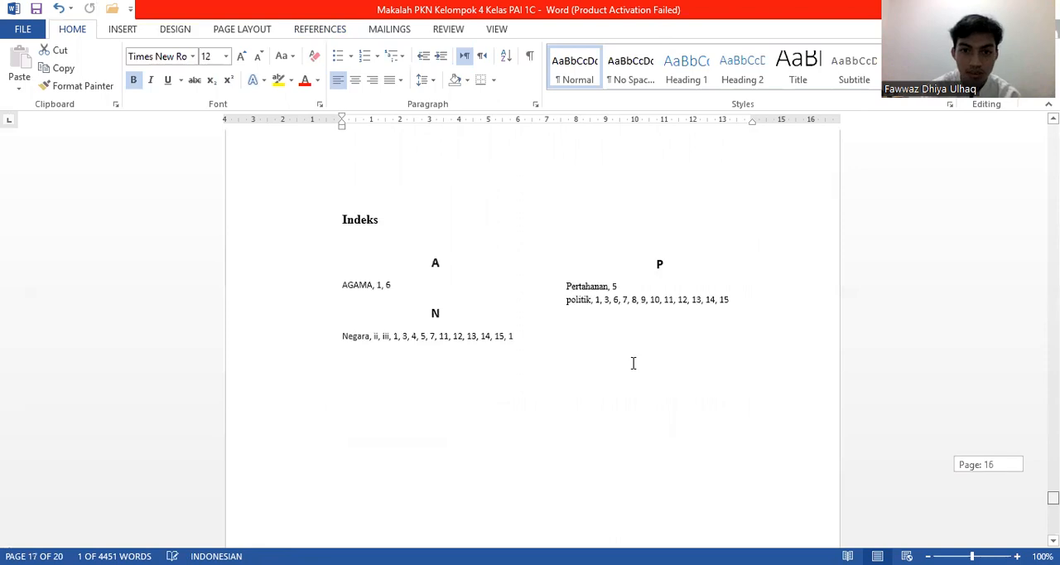
{"action": "left_click", "coordinate": [745, 296]}
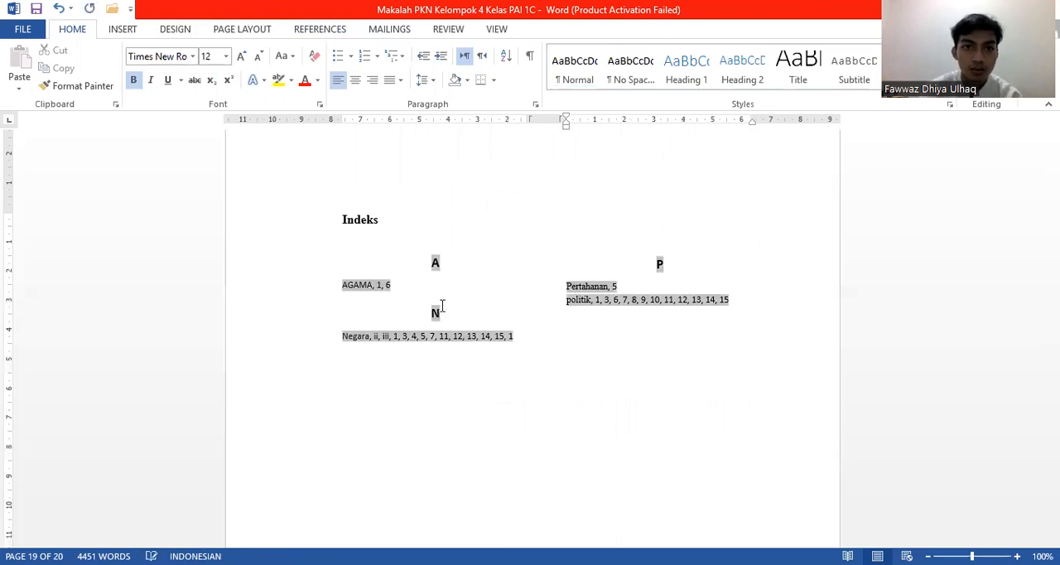
{"action": "left_click", "coordinate": [315, 30]}
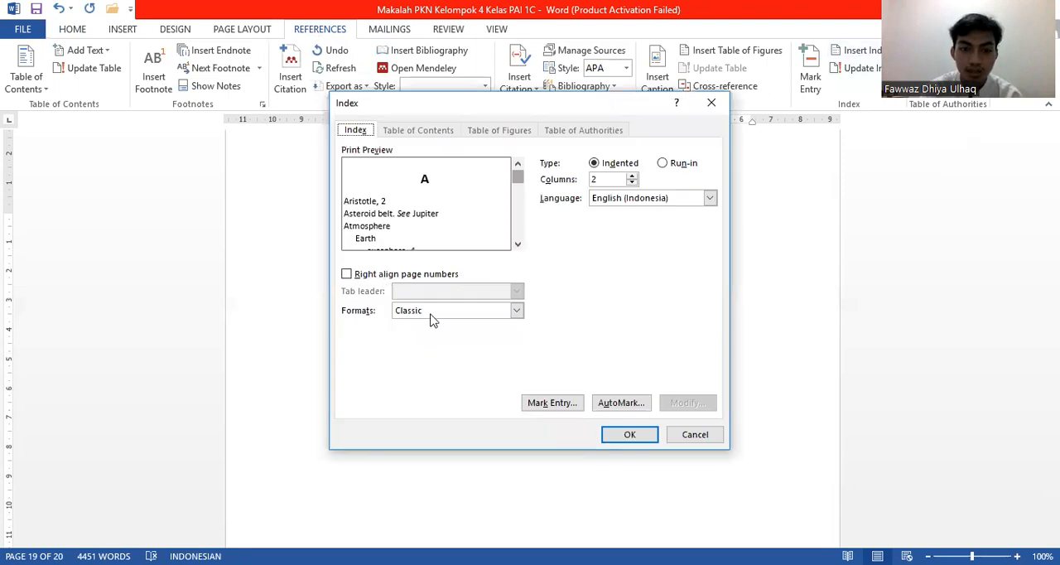
{"action": "left_click", "coordinate": [612, 439]}
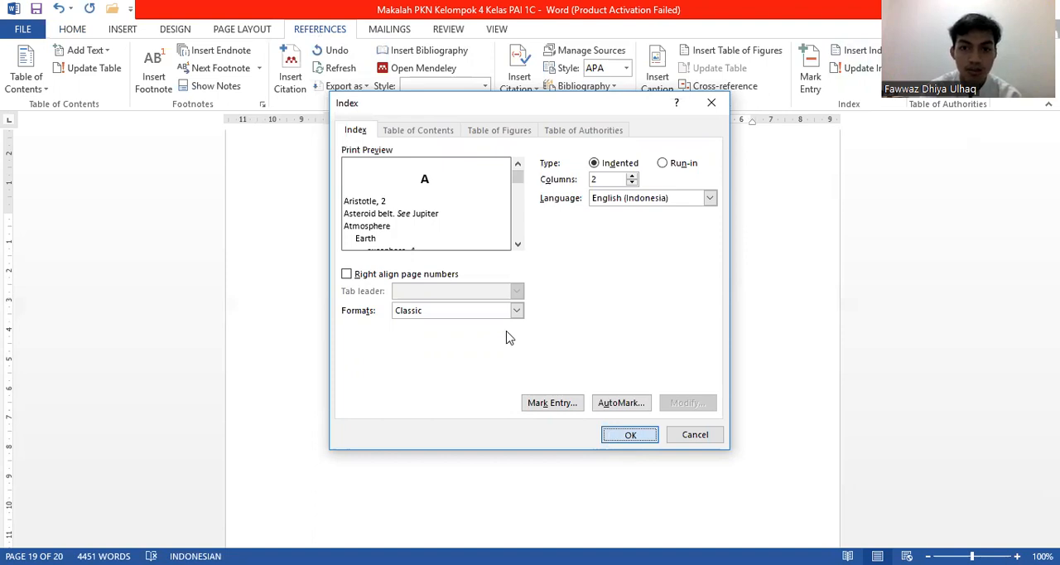
{"action": "key", "text": "Return"}
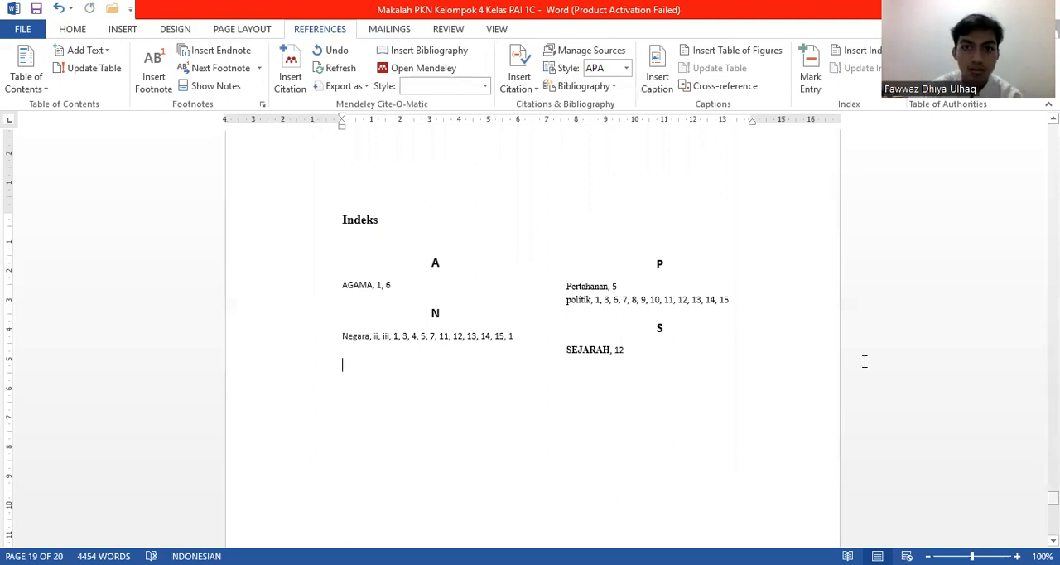
Step: Try to mark all occurrences of "Pertahanan" again from the third numbered heading under the state's functions
{"action": "scroll", "coordinate": [865, 361], "scroll_direction": "up", "scroll_amount": 20}
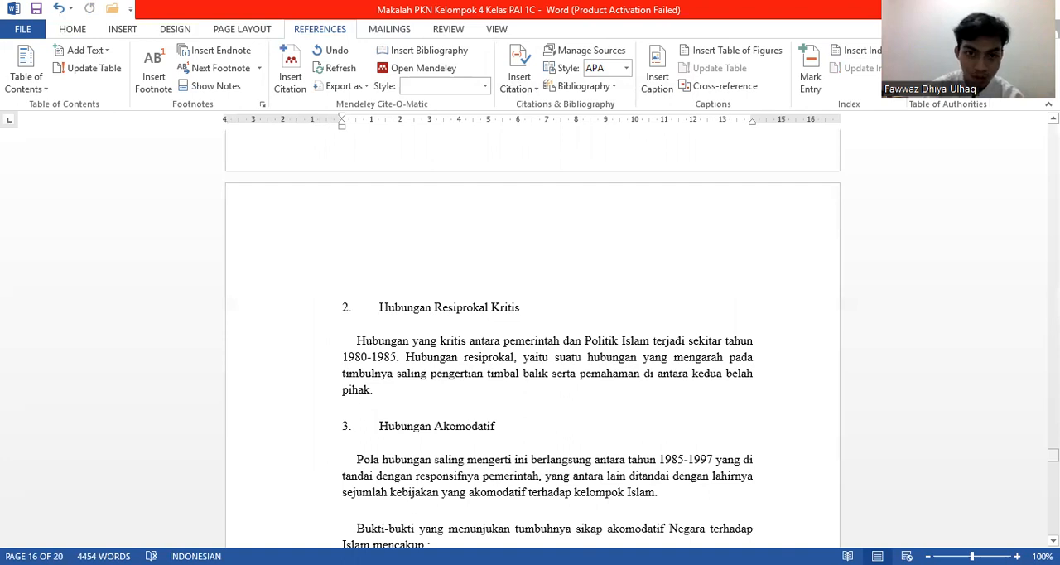
{"action": "scroll", "coordinate": [533, 331], "scroll_direction": "up", "scroll_amount": 20}
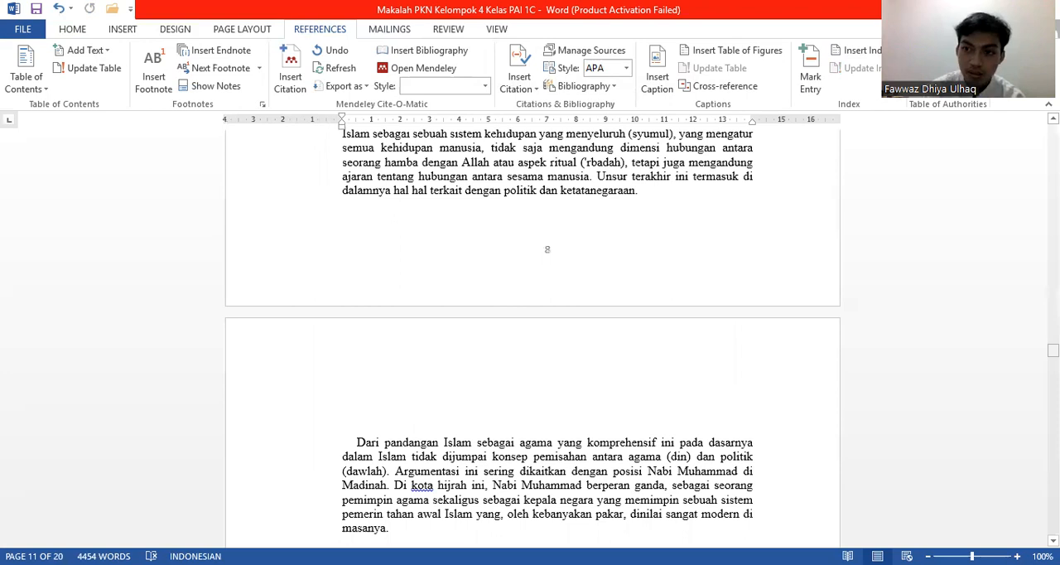
{"action": "scroll", "coordinate": [533, 331], "scroll_direction": "up", "scroll_amount": 20}
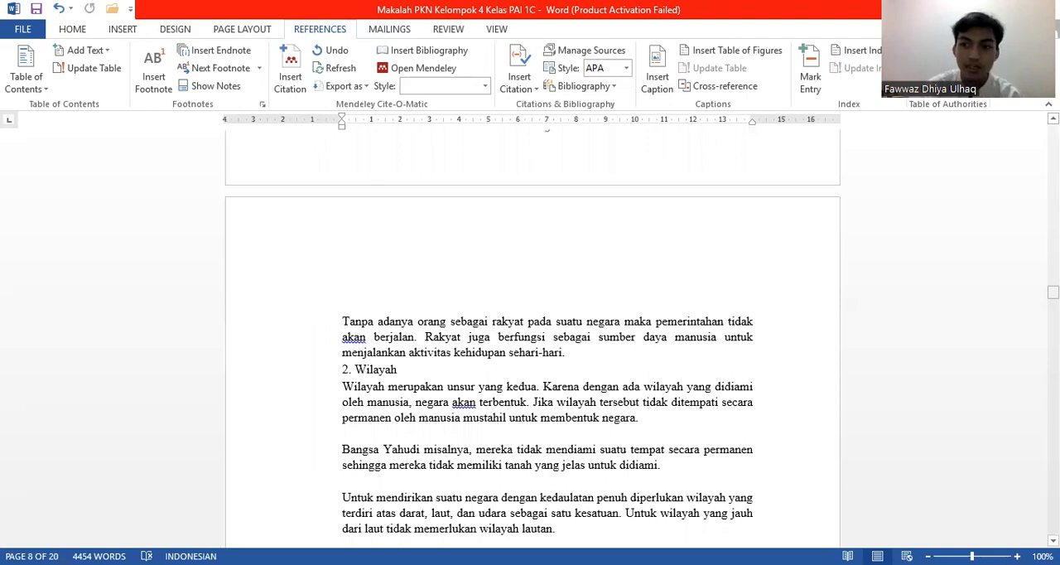
{"action": "scroll", "coordinate": [532, 332], "scroll_direction": "up", "scroll_amount": 20}
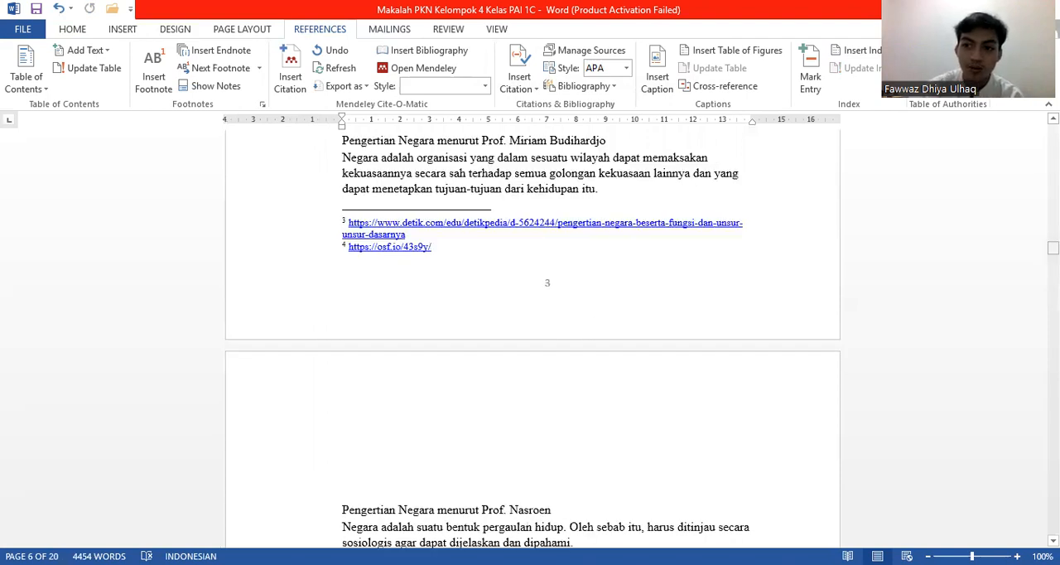
{"action": "scroll", "coordinate": [533, 332], "scroll_direction": "up", "scroll_amount": 15}
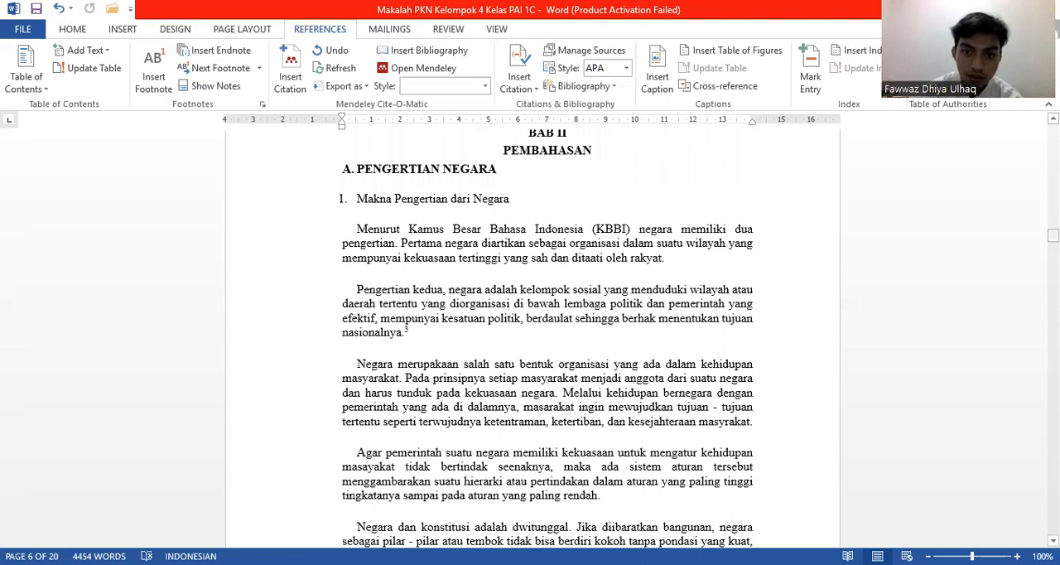
{"action": "left_click_drag", "start_coordinate": [1053, 236], "coordinate": [1053, 278]}
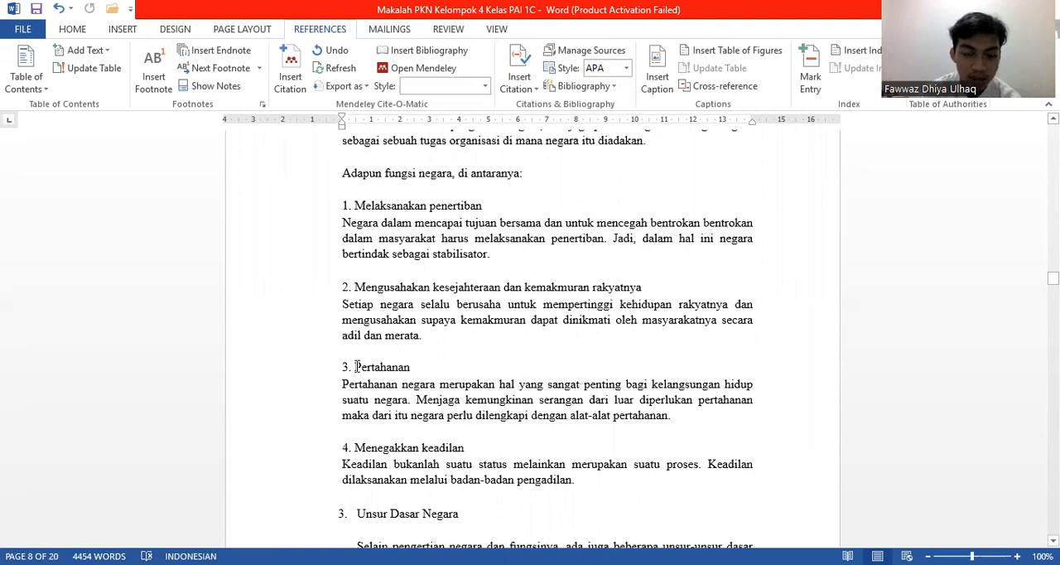
{"action": "double_click", "coordinate": [397, 367]}
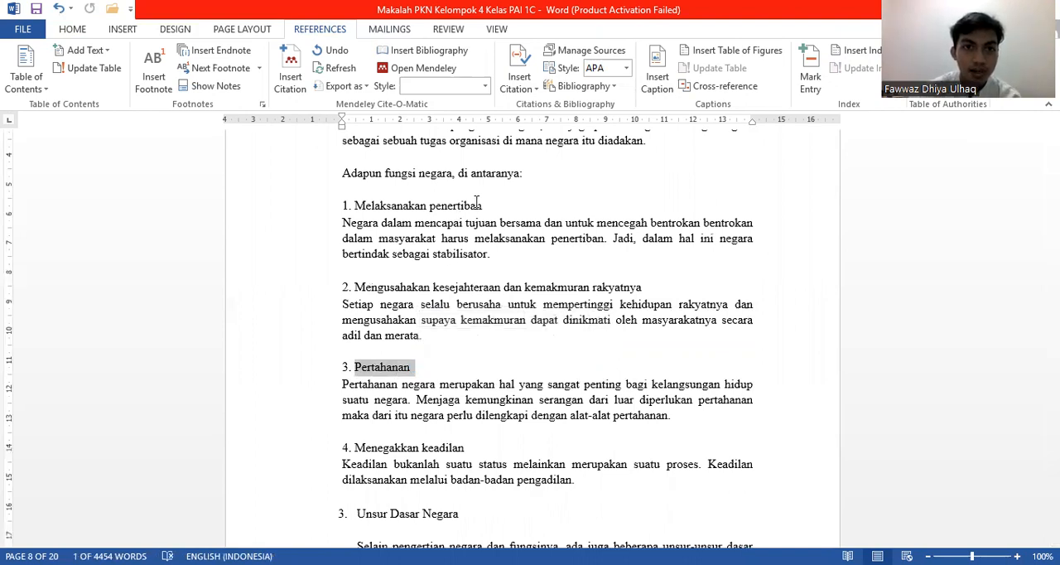
{"action": "left_click", "coordinate": [809, 76]}
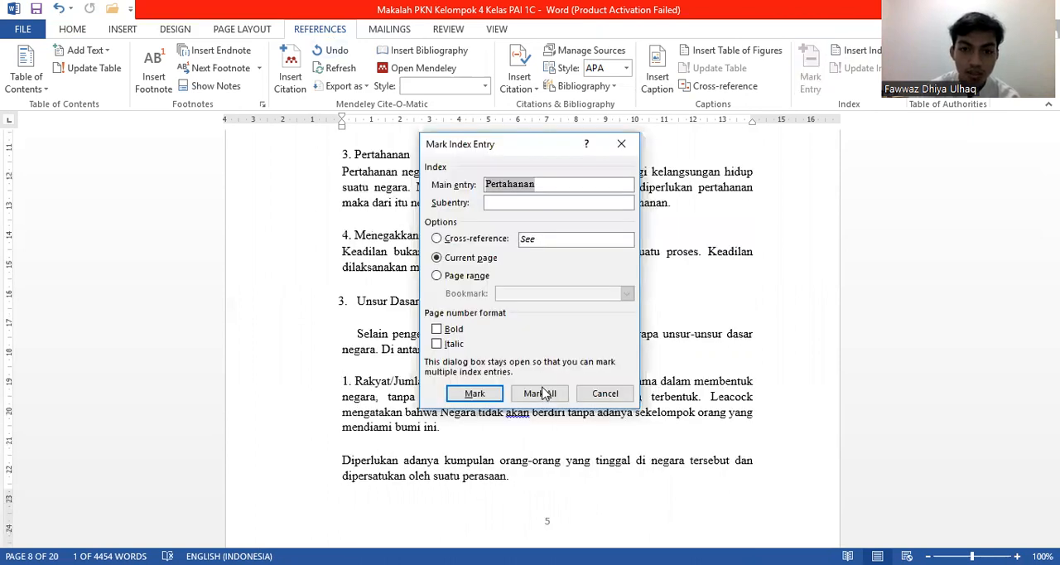
{"action": "left_click", "coordinate": [543, 394]}
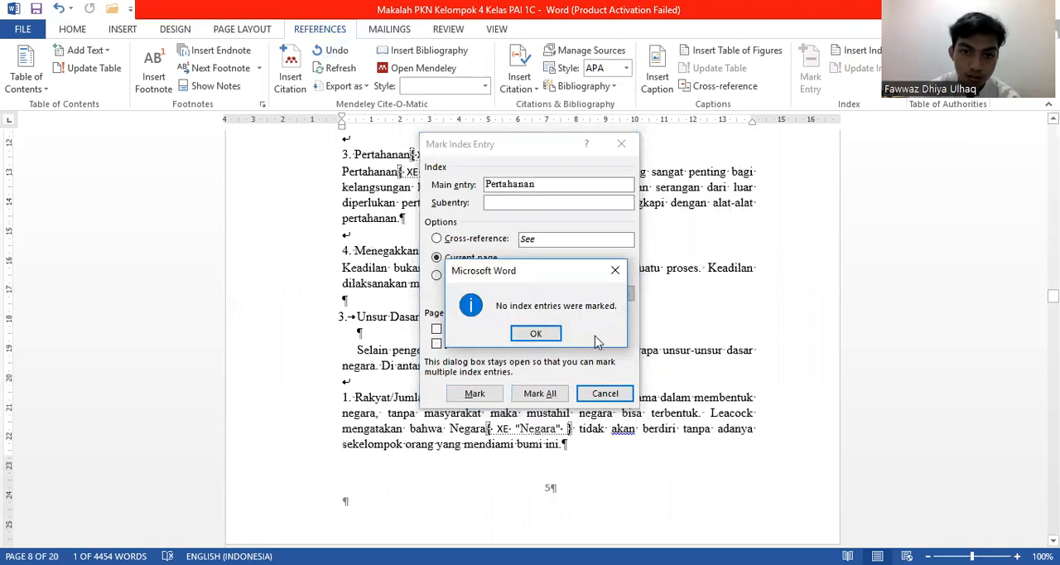
{"action": "left_click", "coordinate": [546, 336]}
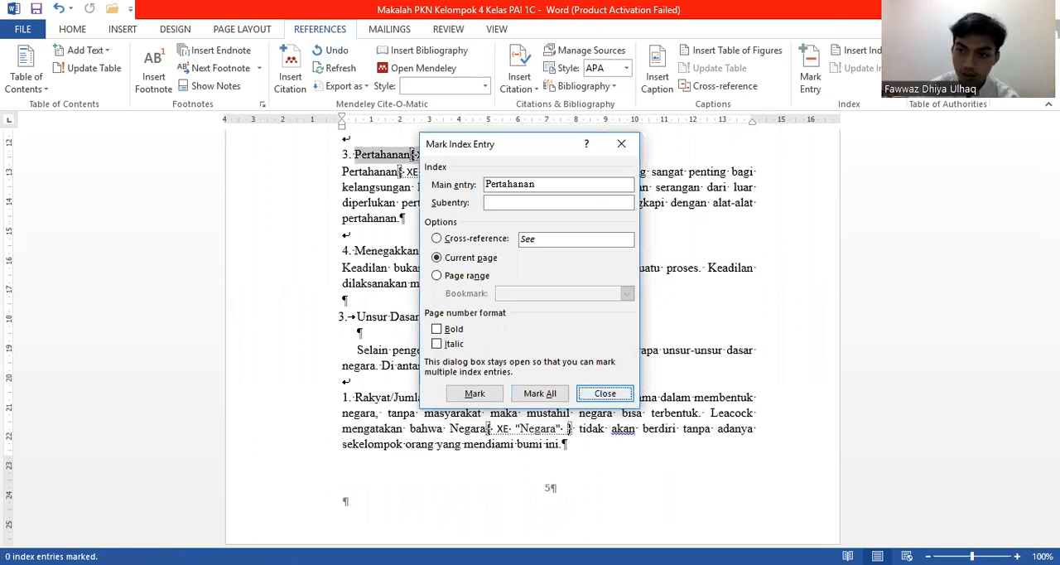
{"action": "left_click", "coordinate": [623, 396]}
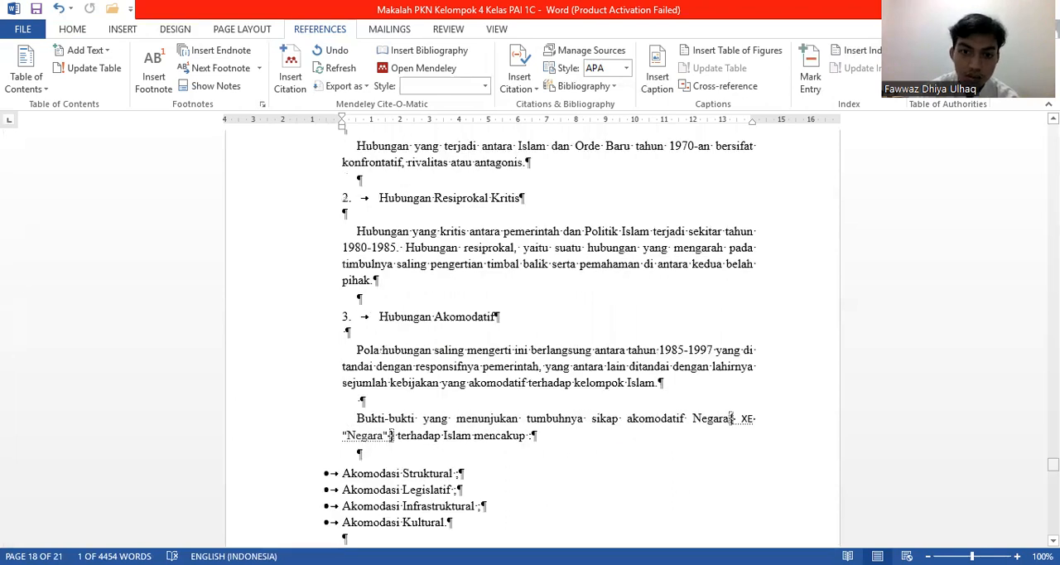
Step: Check the Pertahanan entry in the index under the Indeks heading and hide the formatting marks
{"action": "left_click_drag", "start_coordinate": [1053, 465], "coordinate": [1053, 502]}
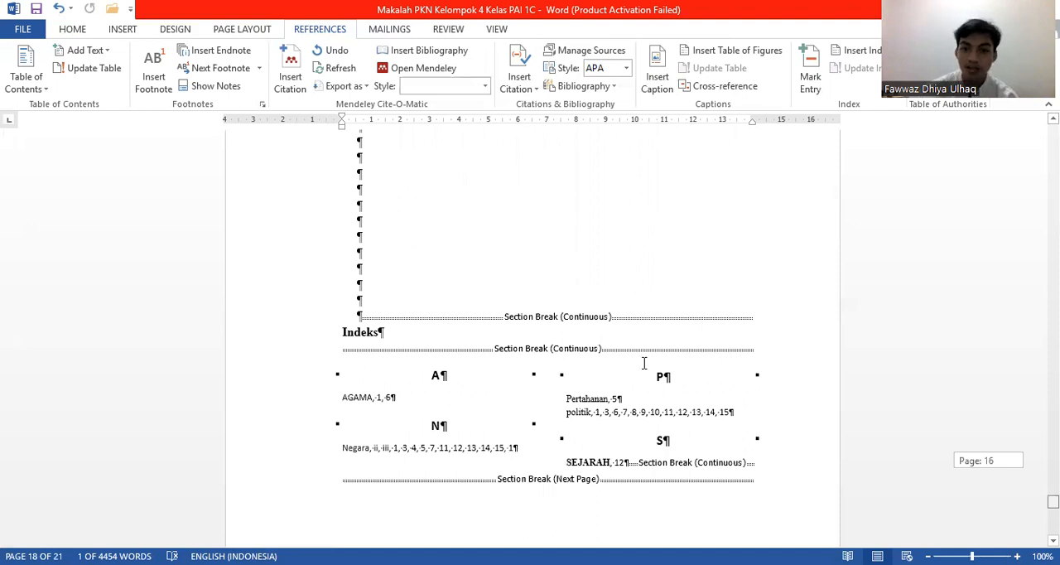
{"action": "left_click", "coordinate": [591, 399]}
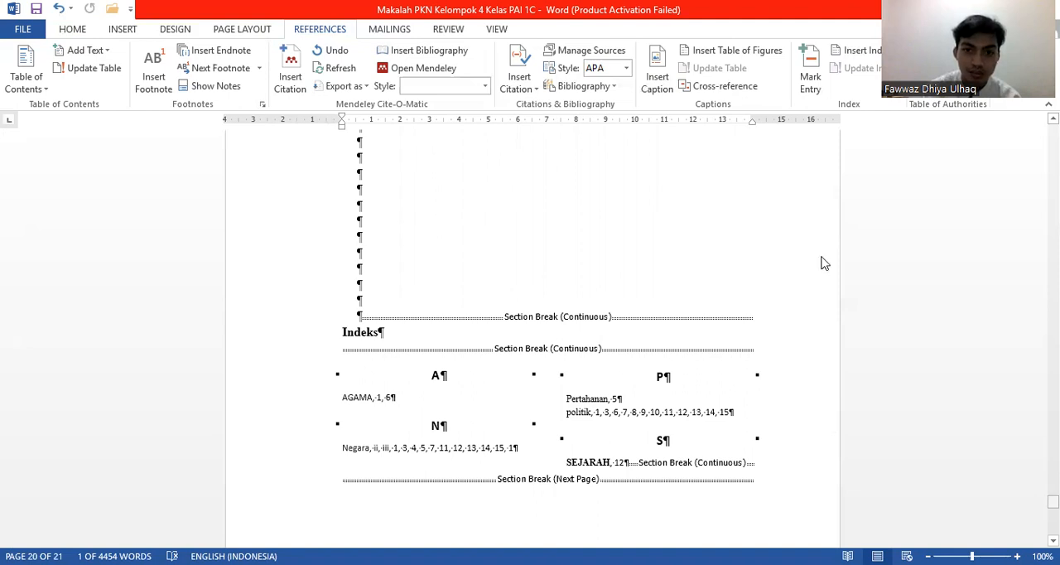
{"action": "left_click", "coordinate": [66, 35]}
{"action": "left_click", "coordinate": [67, 31]}
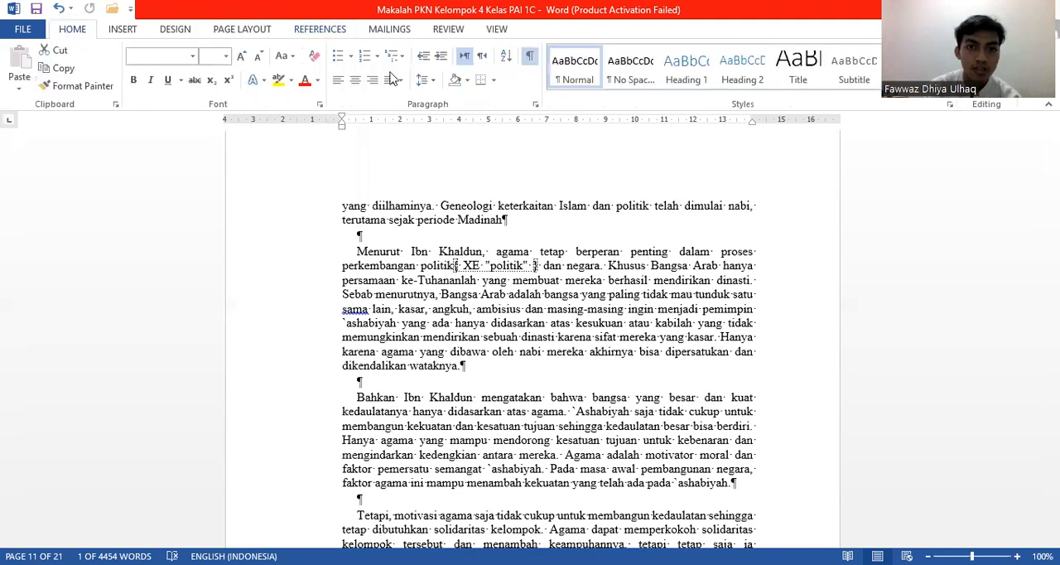
{"action": "left_click", "coordinate": [531, 54]}
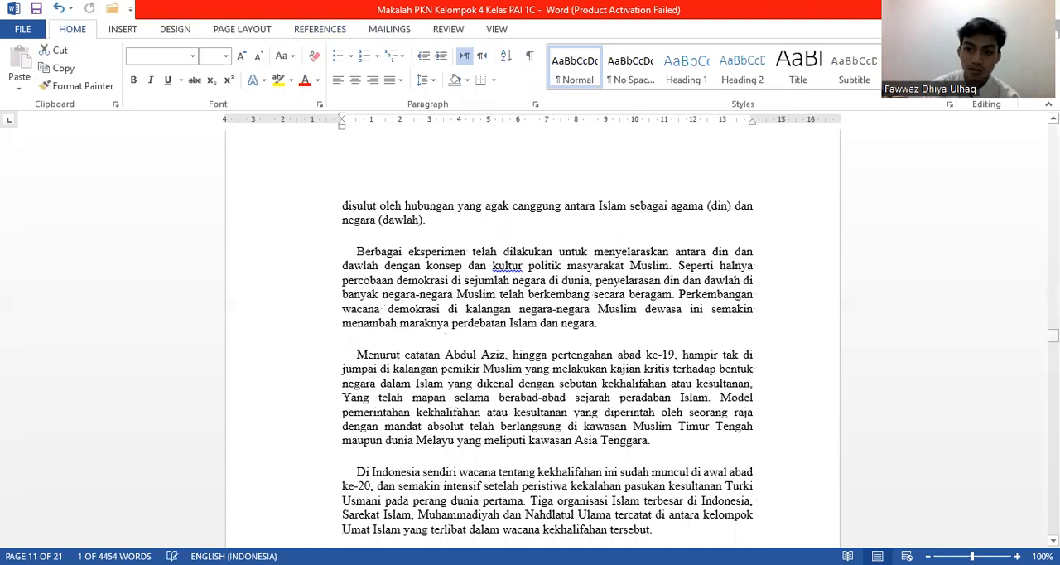
Step: Mark all occurrences of "HUBUNGAN" from the section B heading as index entries and hide the formatting marks
{"action": "left_click_drag", "start_coordinate": [1053, 335], "coordinate": [1052, 307]}
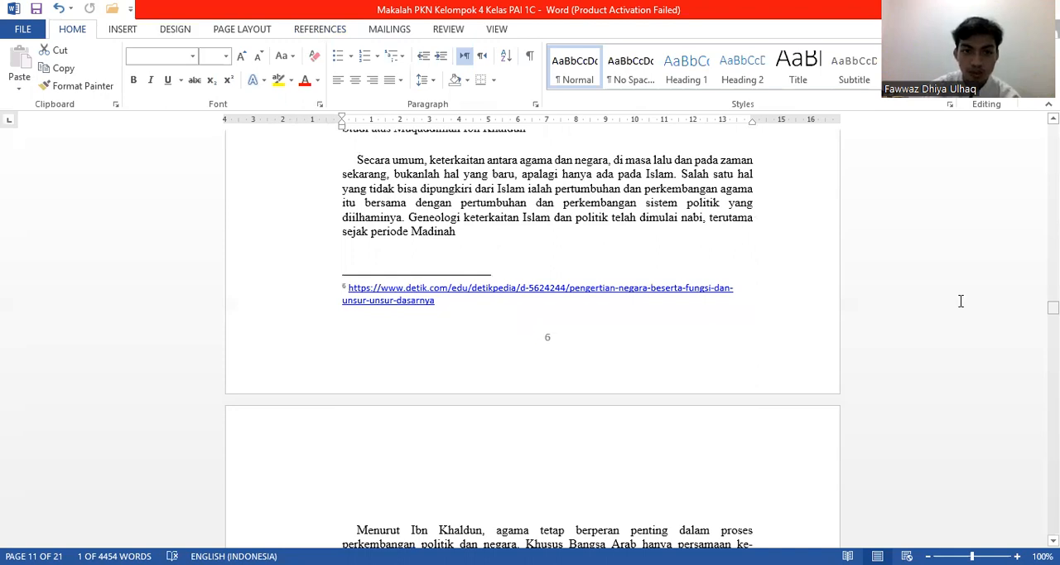
{"action": "scroll", "coordinate": [961, 302], "scroll_direction": "up", "scroll_amount": 3}
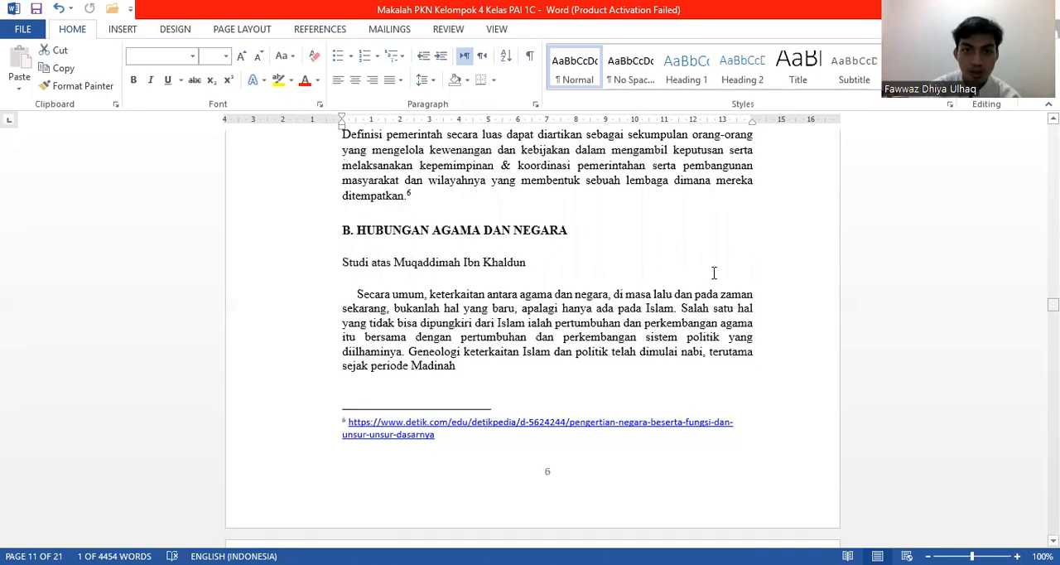
{"action": "left_click", "coordinate": [358, 230]}
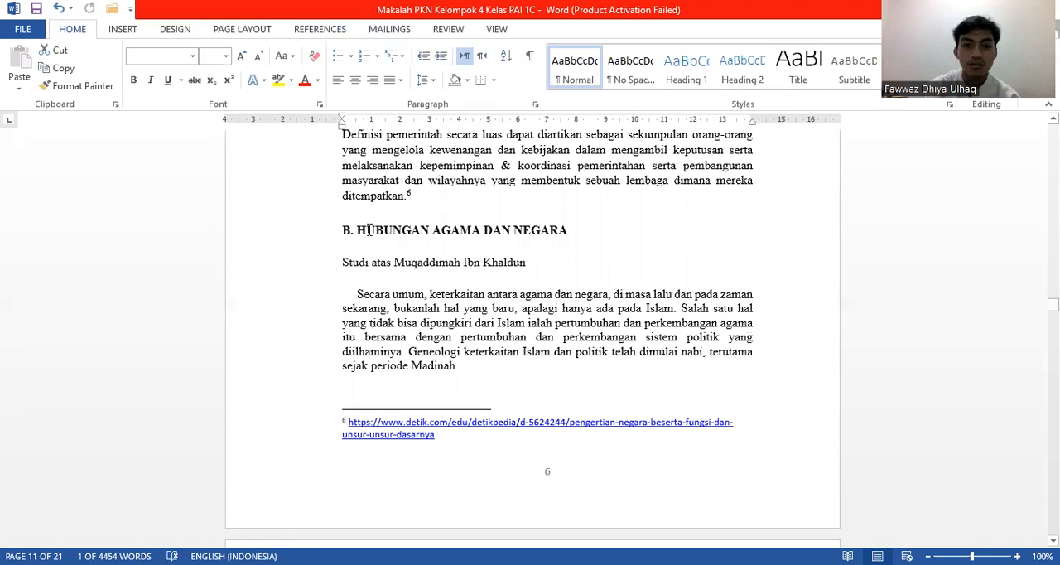
{"action": "left_click", "coordinate": [428, 232], "text": "shift"}
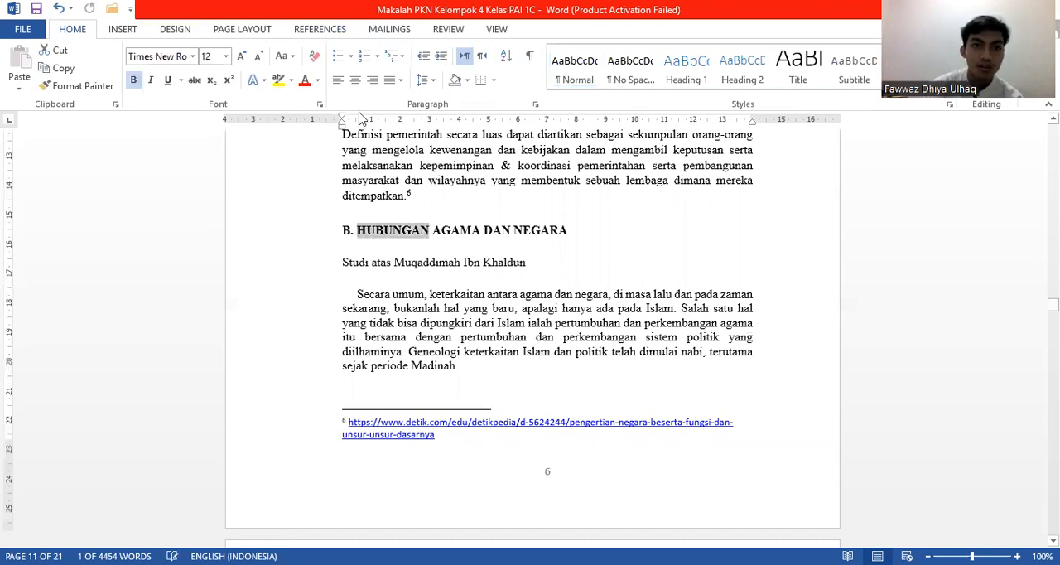
{"action": "left_click", "coordinate": [320, 29]}
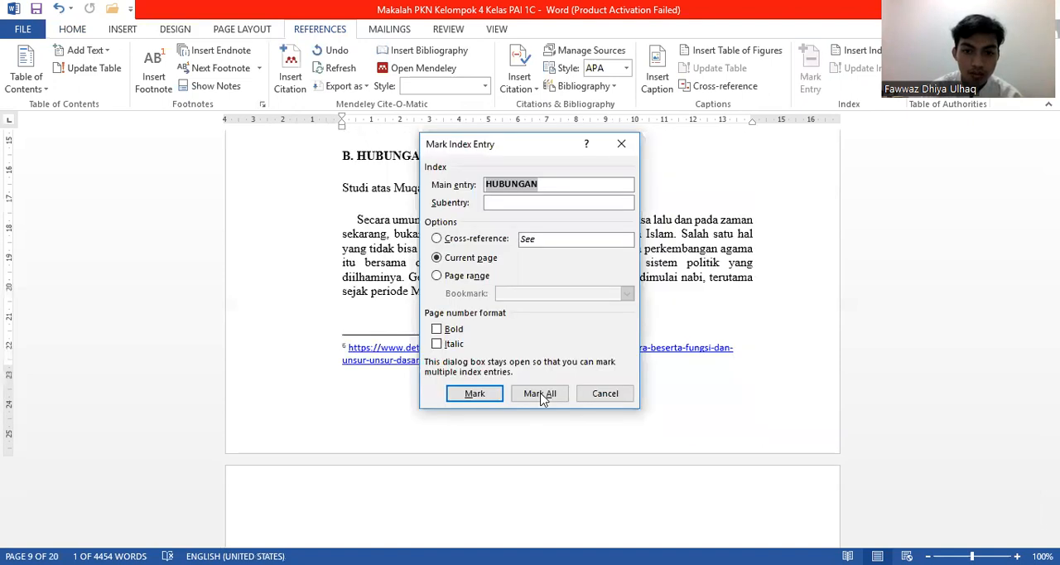
{"action": "left_click", "coordinate": [540, 394]}
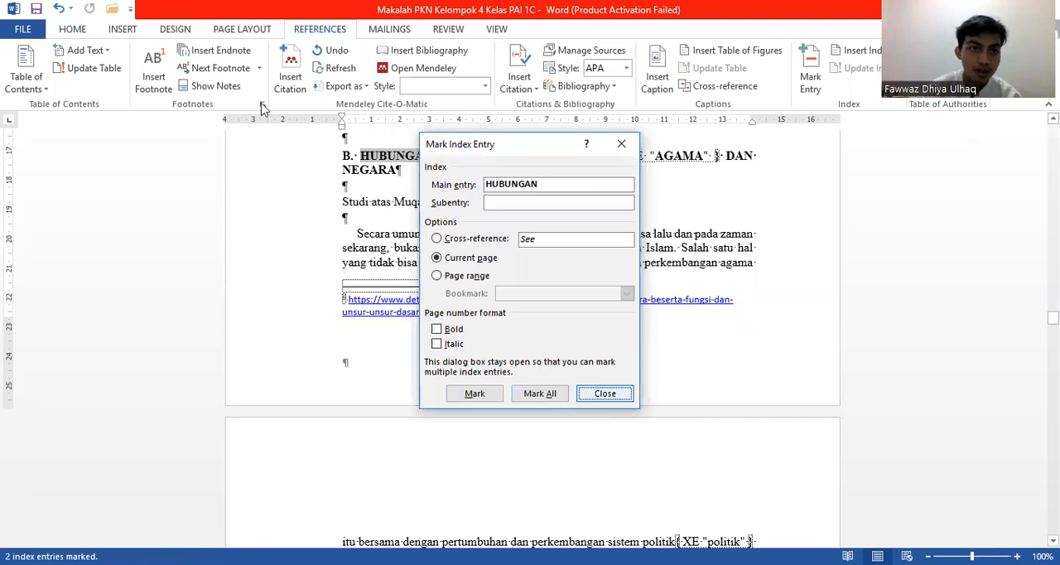
{"action": "key", "text": "Escape"}
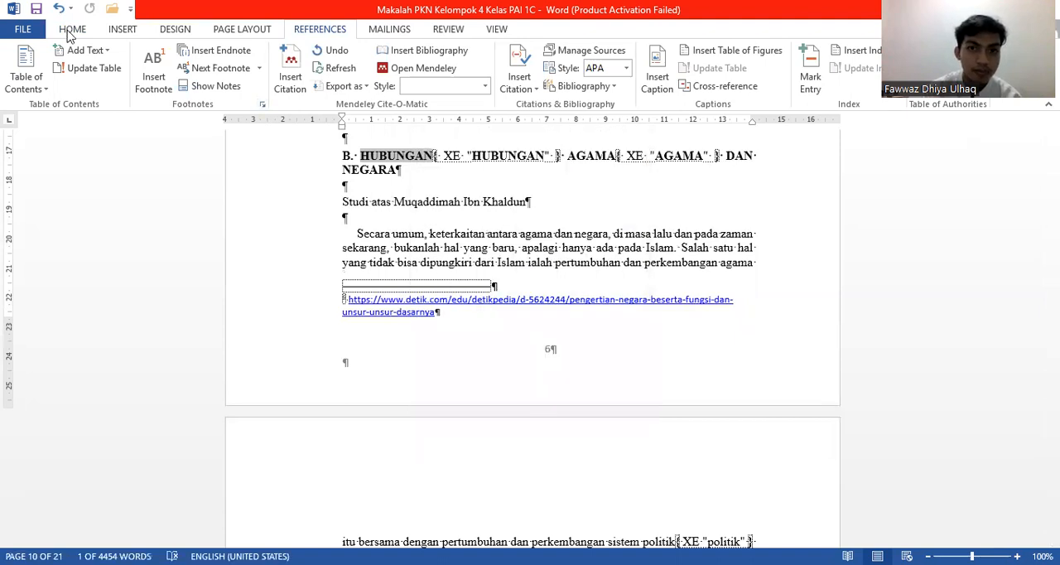
{"action": "left_click", "coordinate": [73, 30]}
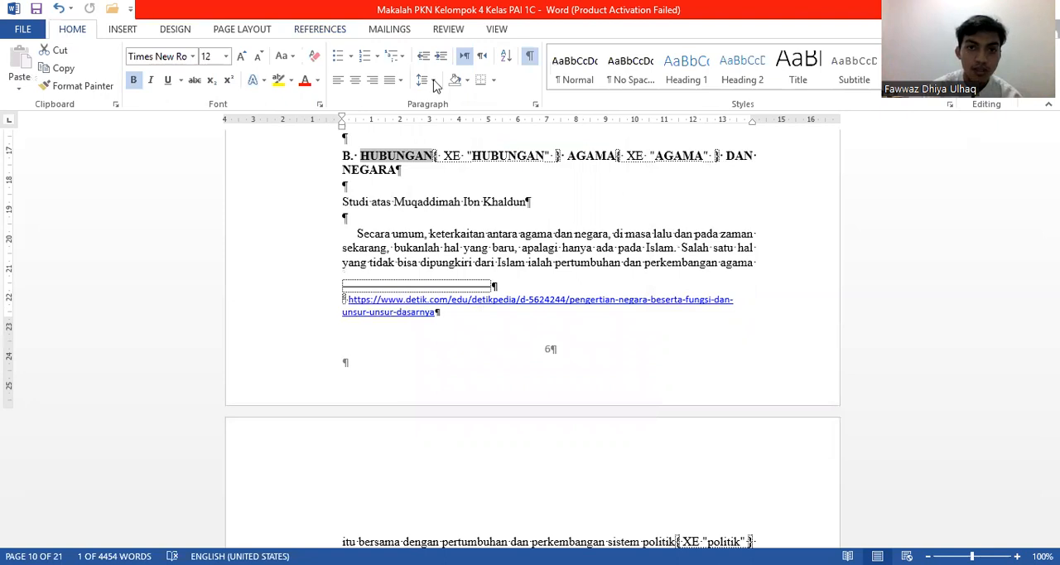
{"action": "left_click", "coordinate": [531, 58]}
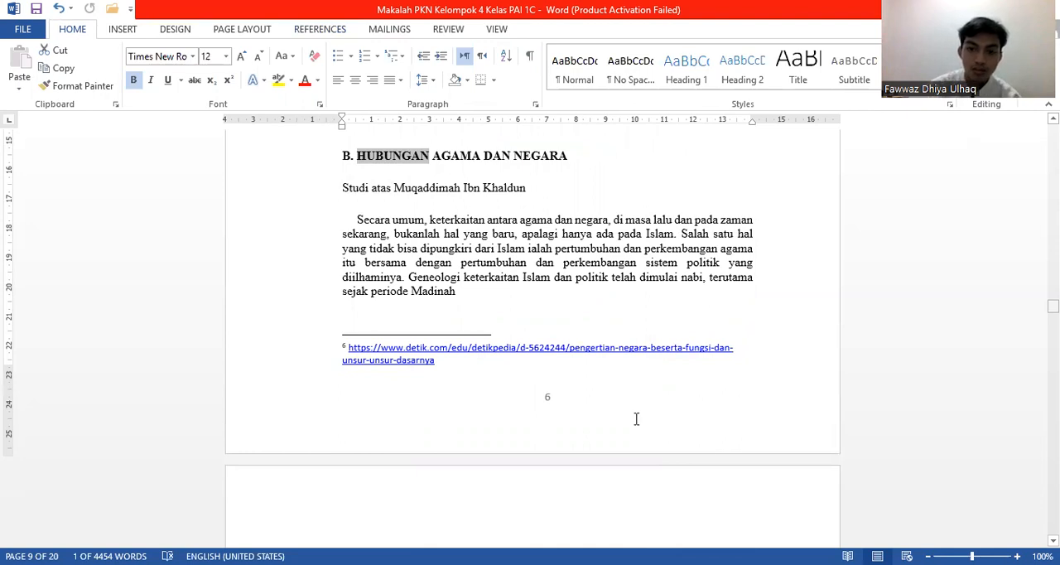
Step: Replace the index under the Indeks heading with an updated Classic-format, two-column index that includes the HUBUNGAN entry
{"action": "key", "text": "ctrl+End"}
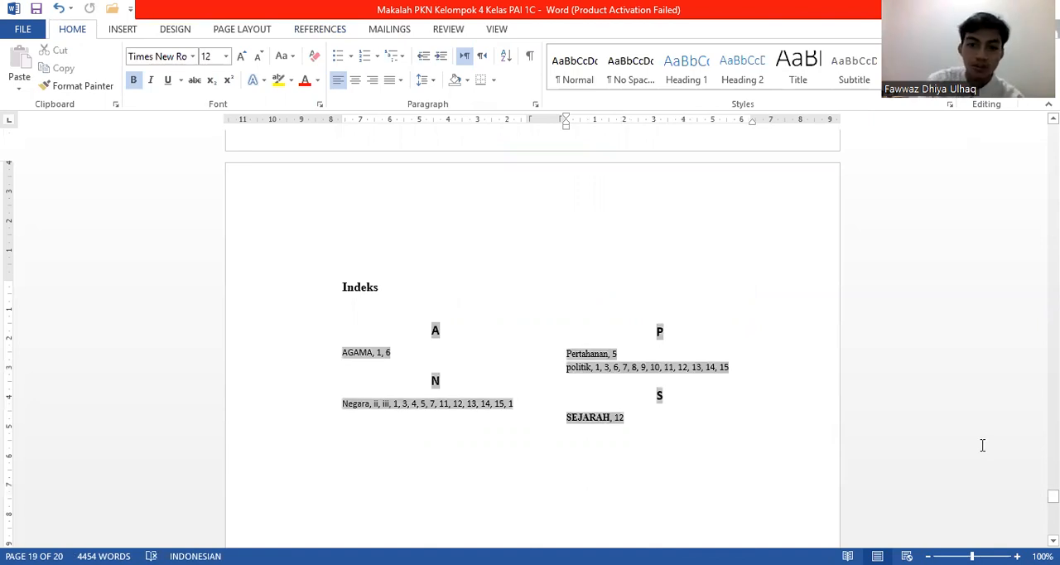
{"action": "key", "text": "Return"}
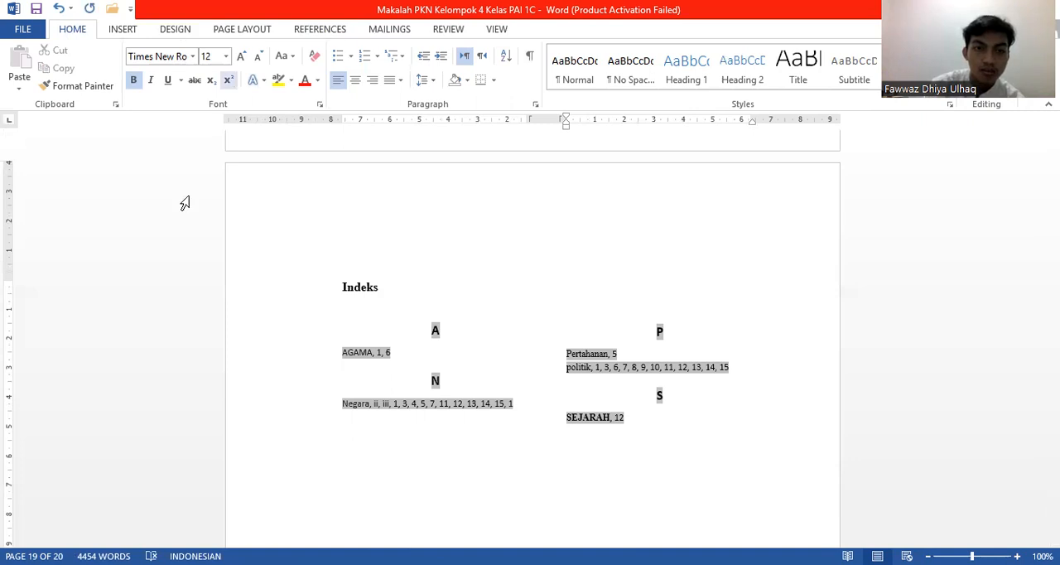
{"action": "left_click", "coordinate": [336, 31]}
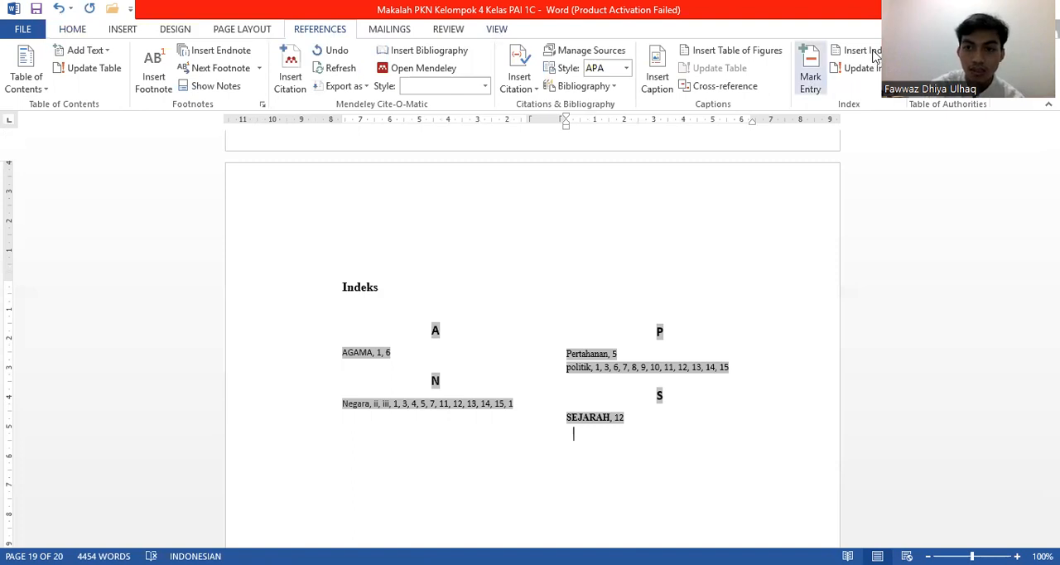
{"action": "left_click", "coordinate": [873, 50]}
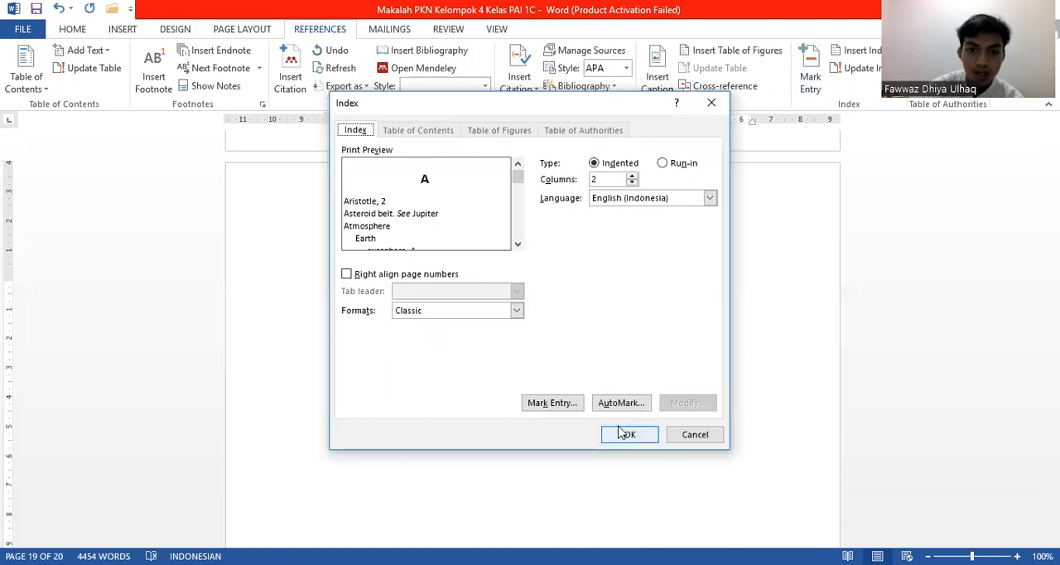
{"action": "key", "text": "Return"}
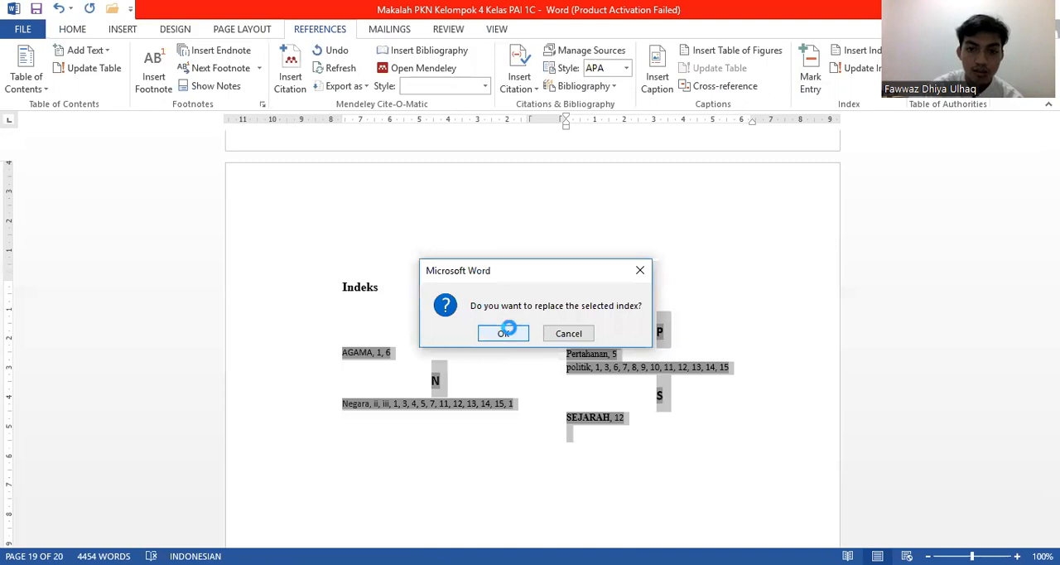
{"action": "left_click", "coordinate": [504, 333]}
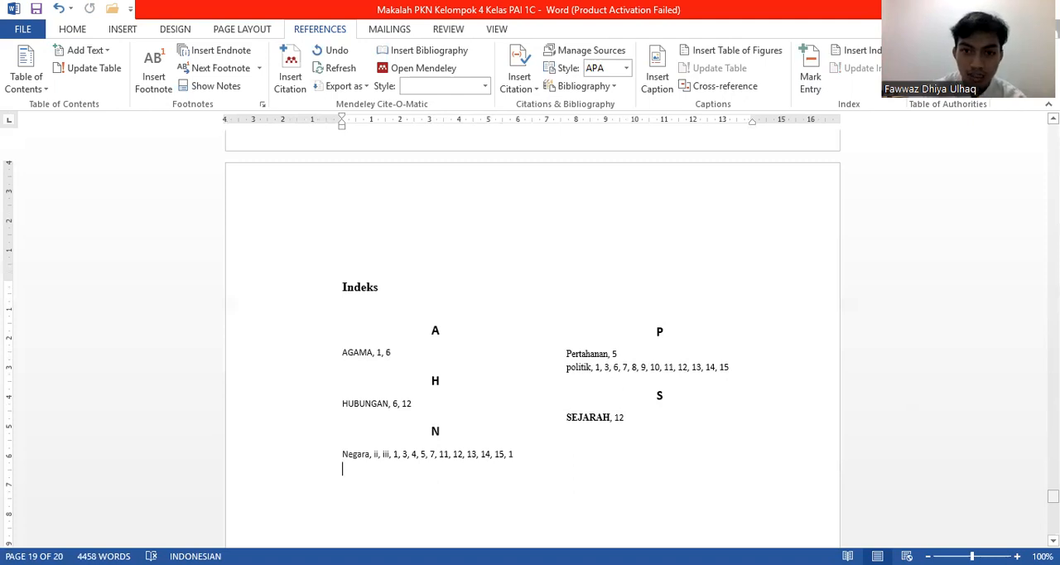
Step: Mark all occurrences of "Pengertian" from the first expert definition's heading on page 3 as index entries and hide the formatting marks
{"action": "left_click_drag", "start_coordinate": [1053, 497], "coordinate": [1053, 364]}
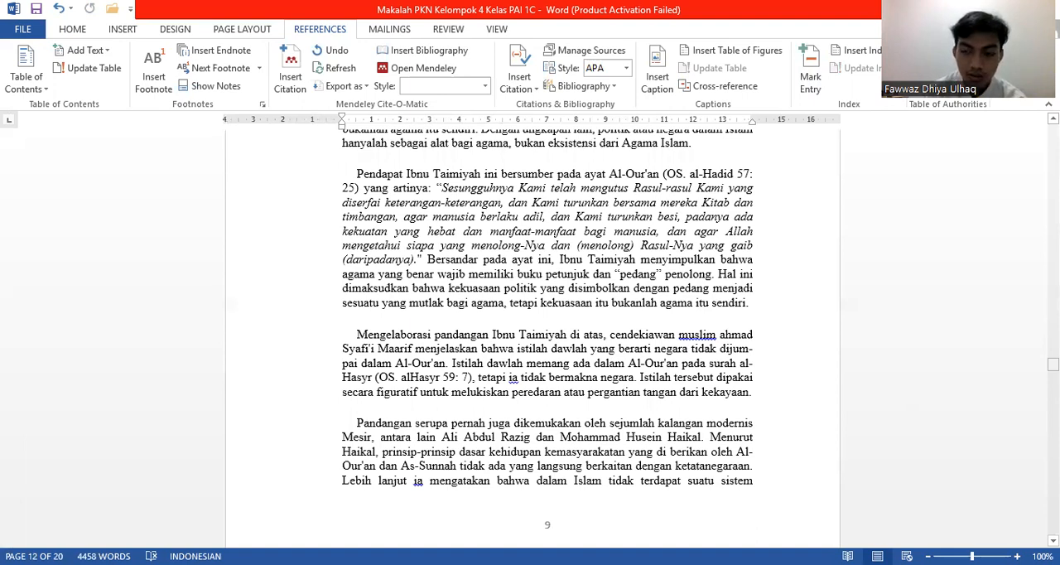
{"action": "left_click_drag", "start_coordinate": [1053, 364], "coordinate": [1053, 299]}
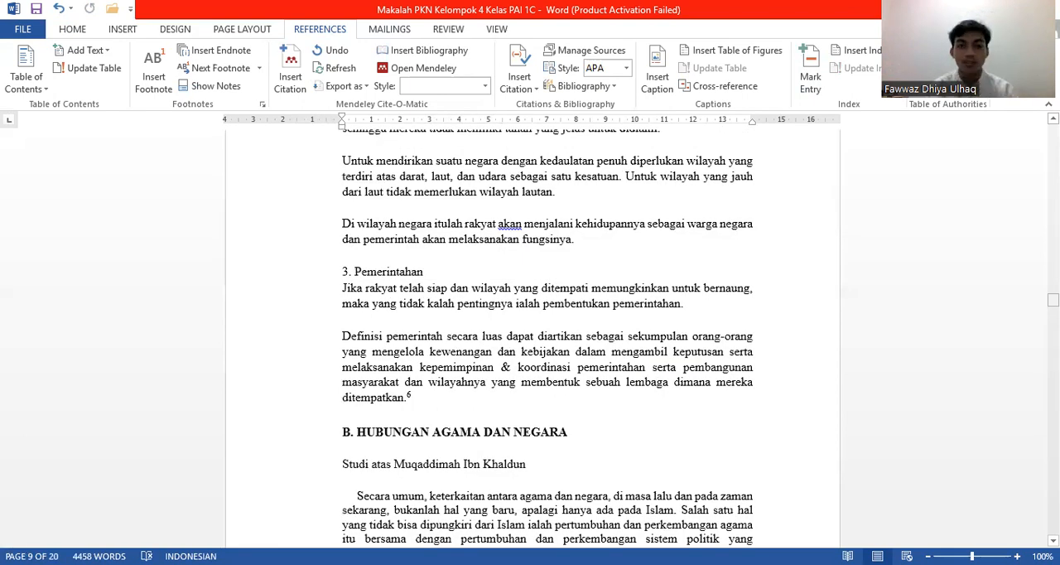
{"action": "scroll", "coordinate": [533, 338], "scroll_direction": "up", "scroll_amount": 10}
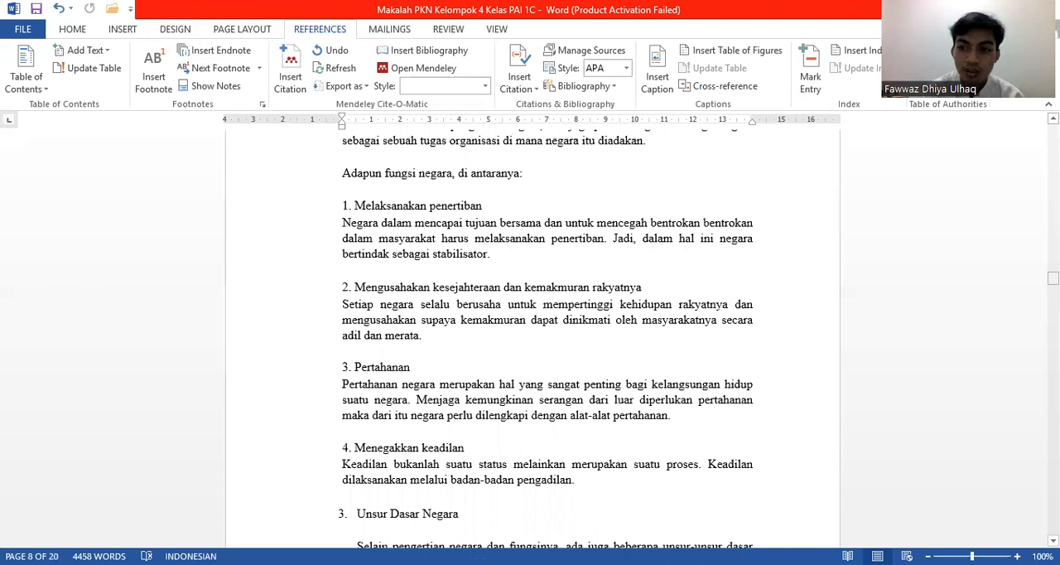
{"action": "mouse_move", "coordinate": [1053, 278]}
{"action": "left_mouse_down"}
{"action": "mouse_move", "coordinate": [1053, 309]}
{"action": "mouse_move", "coordinate": [1053, 267]}
{"action": "left_mouse_up"}
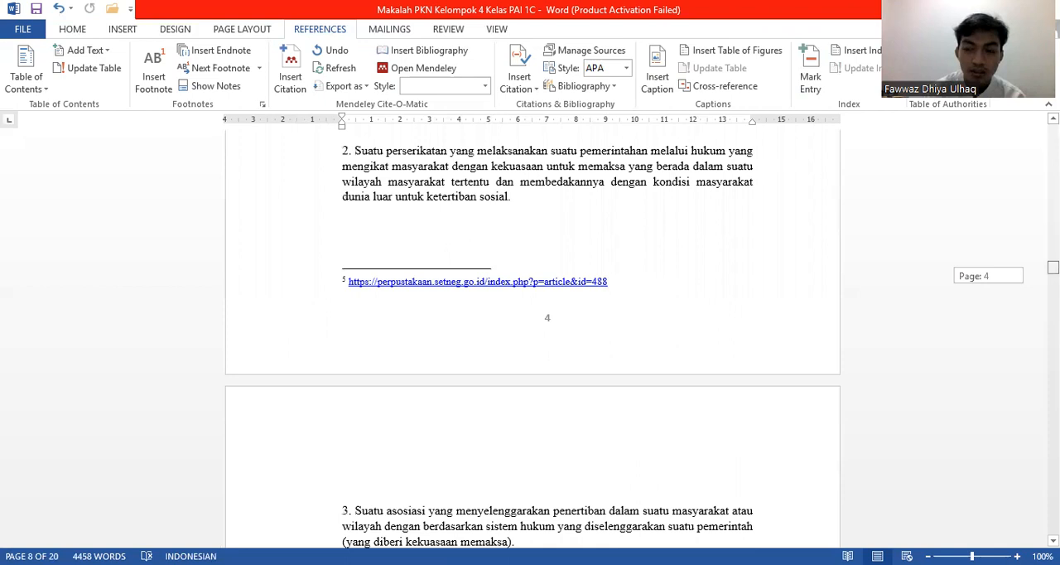
{"action": "left_click_drag", "start_coordinate": [1053, 267], "coordinate": [1053, 243]}
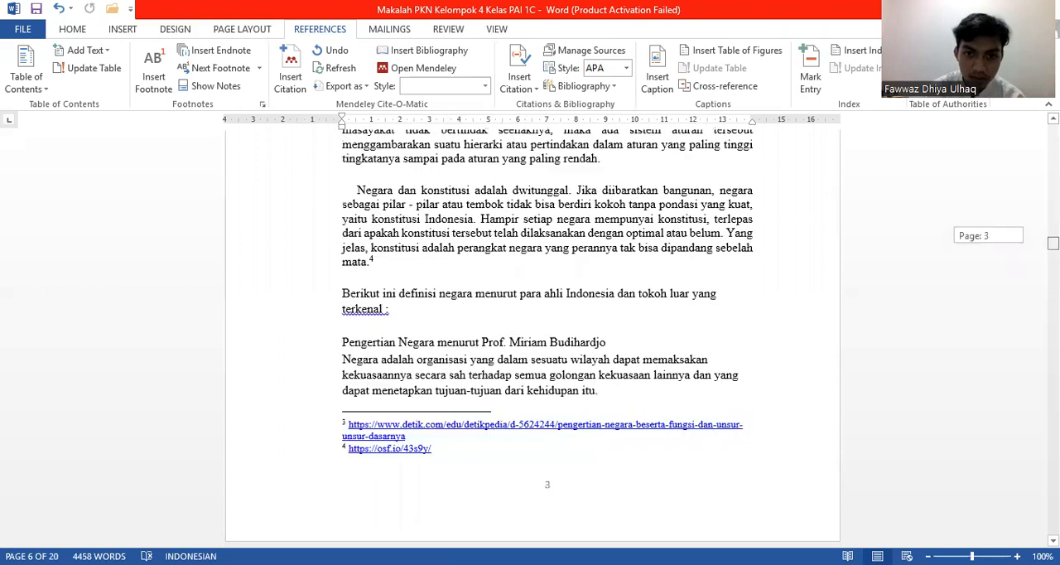
{"action": "scroll", "coordinate": [719, 351], "scroll_direction": "up", "scroll_amount": 1}
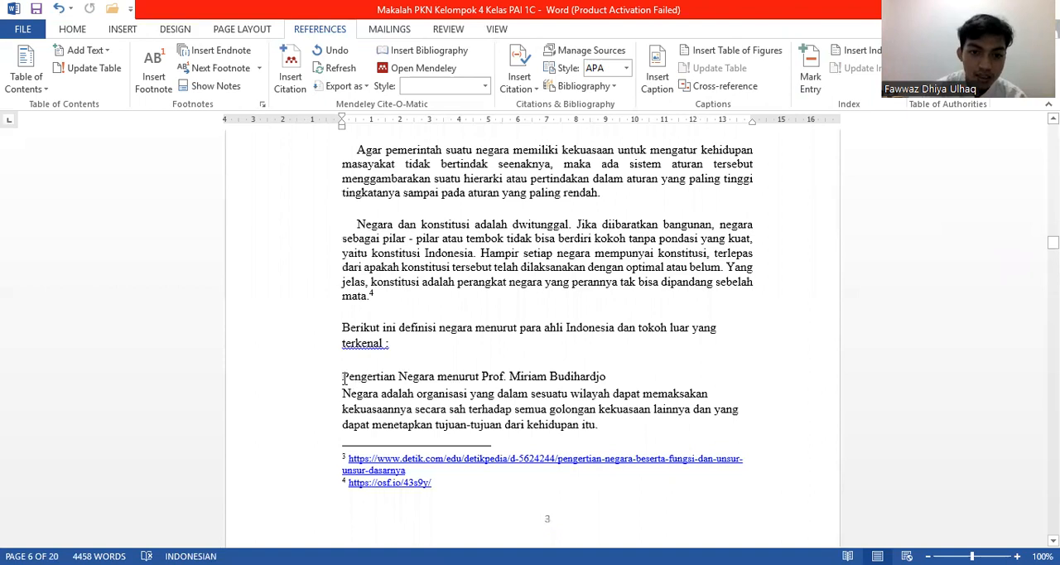
{"action": "left_click_drag", "start_coordinate": [343, 378], "coordinate": [394, 389]}
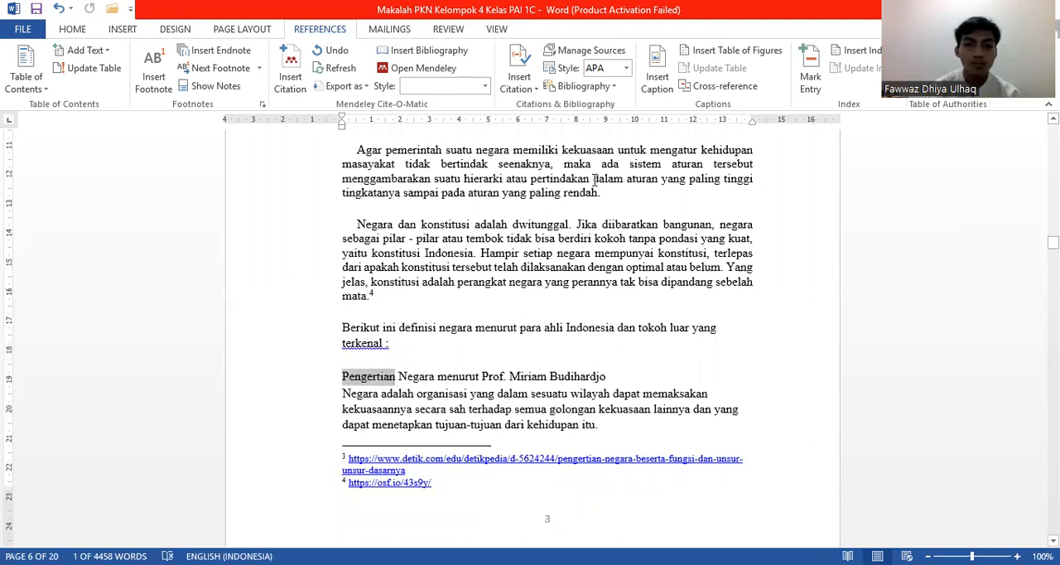
{"action": "left_click", "coordinate": [823, 73]}
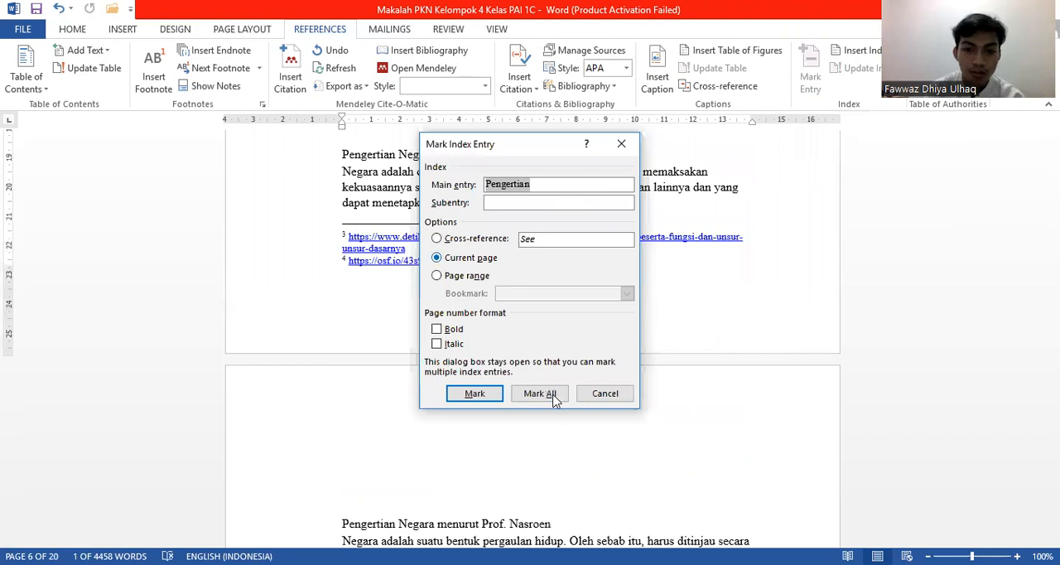
{"action": "left_click", "coordinate": [551, 394]}
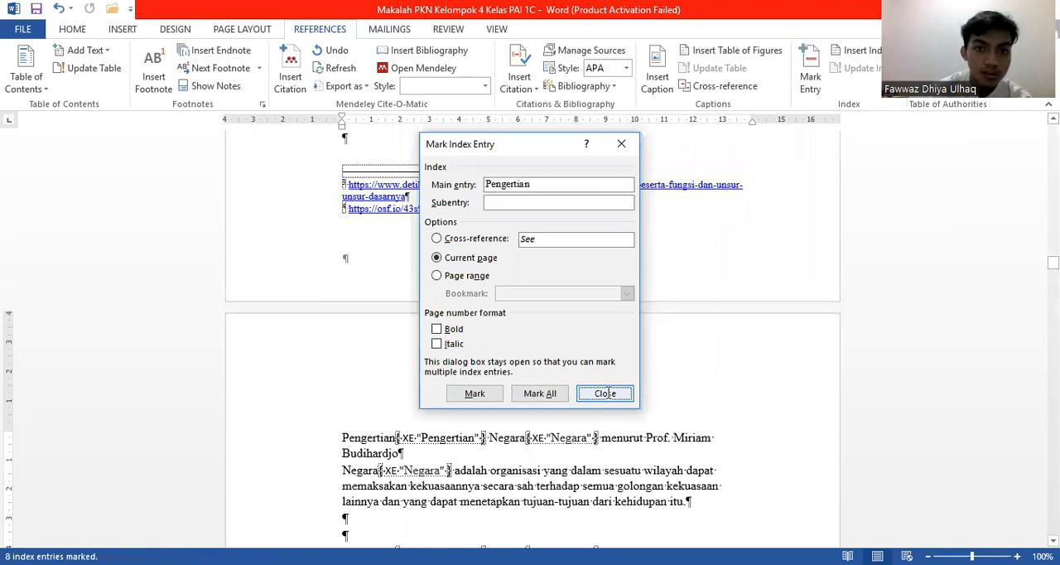
{"action": "key", "text": "Escape"}
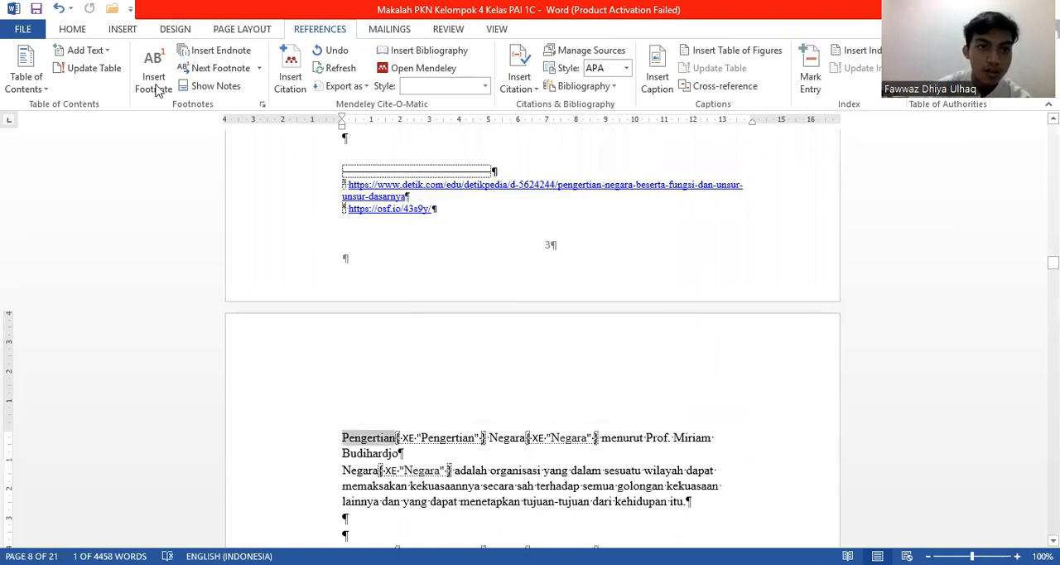
{"action": "left_click", "coordinate": [73, 29]}
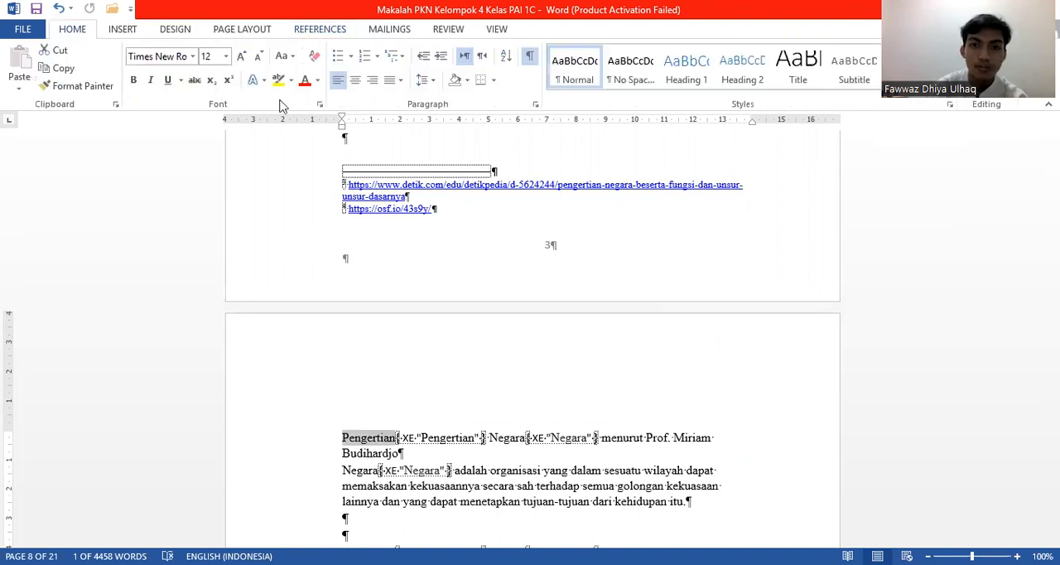
{"action": "left_click", "coordinate": [532, 59]}
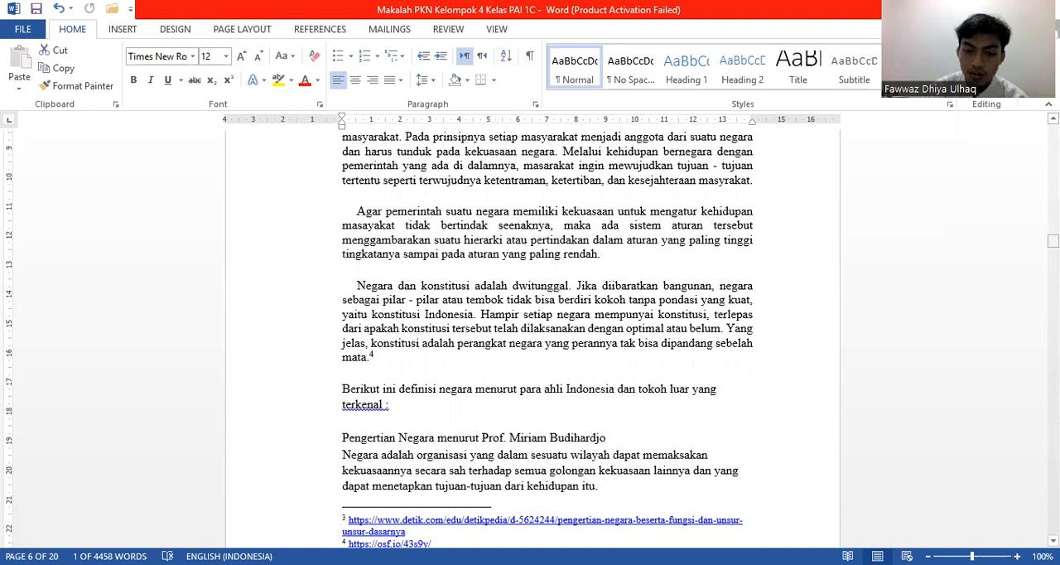
Step: Regenerate the index under Indeks in Classic format with two columns, replacing the existing one to add the Pengertian entry
{"action": "left_click_drag", "start_coordinate": [1054, 241], "coordinate": [1054, 497]}
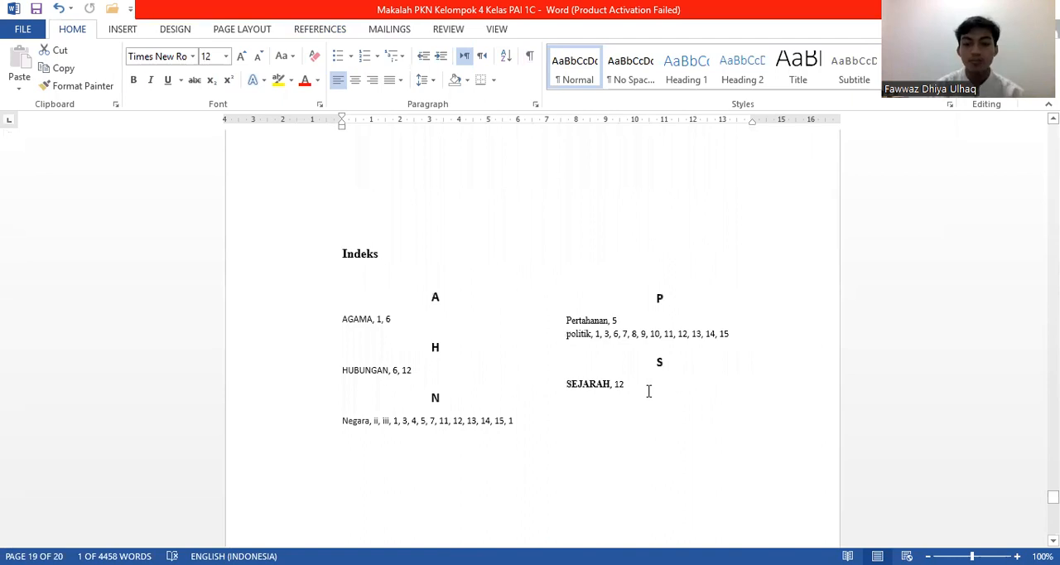
{"action": "left_click", "coordinate": [649, 391]}
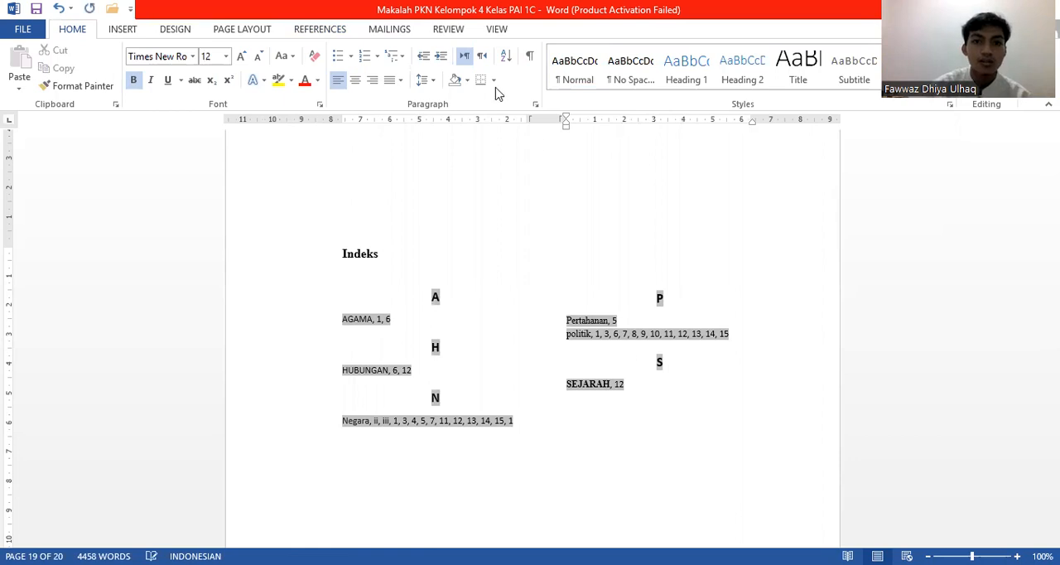
{"action": "left_click", "coordinate": [330, 31]}
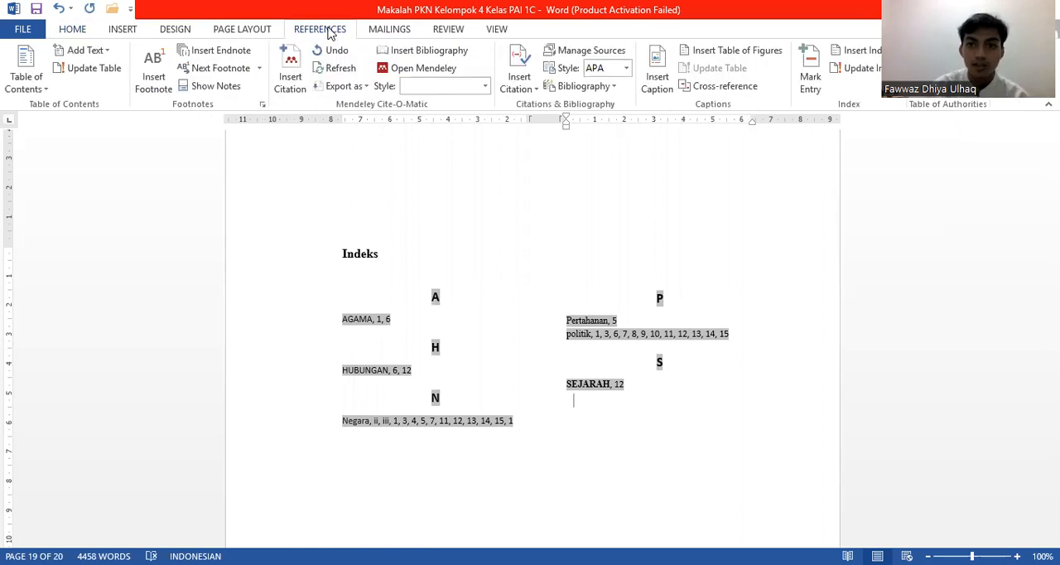
{"action": "left_click", "coordinate": [874, 58]}
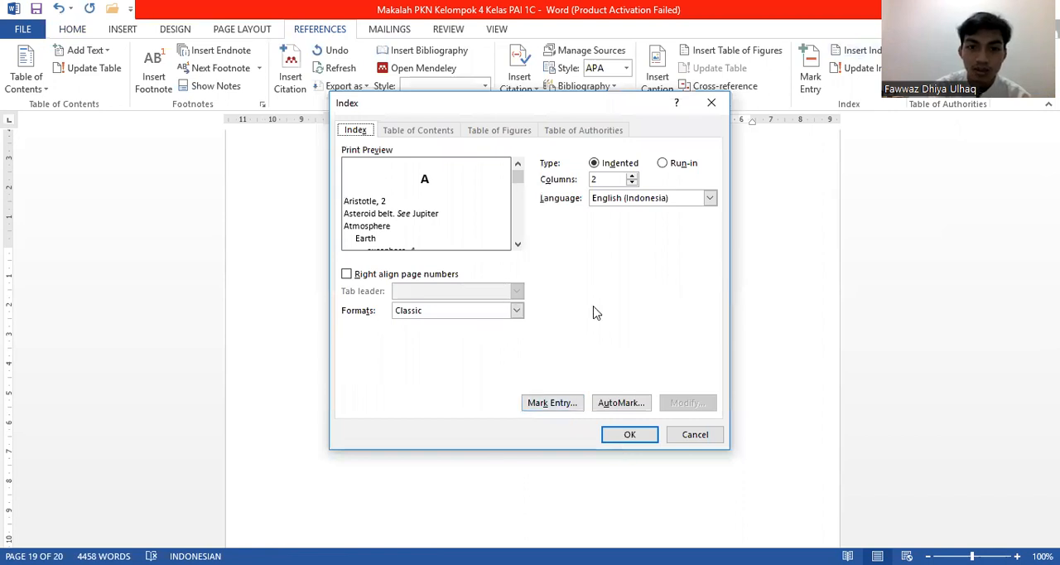
{"action": "left_click", "coordinate": [629, 433]}
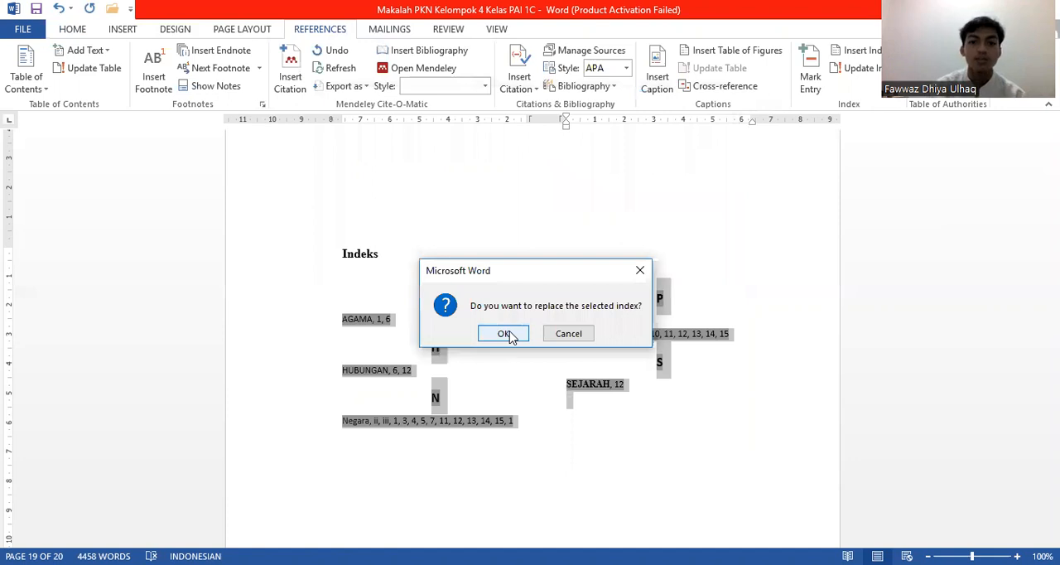
{"action": "left_click", "coordinate": [506, 333]}
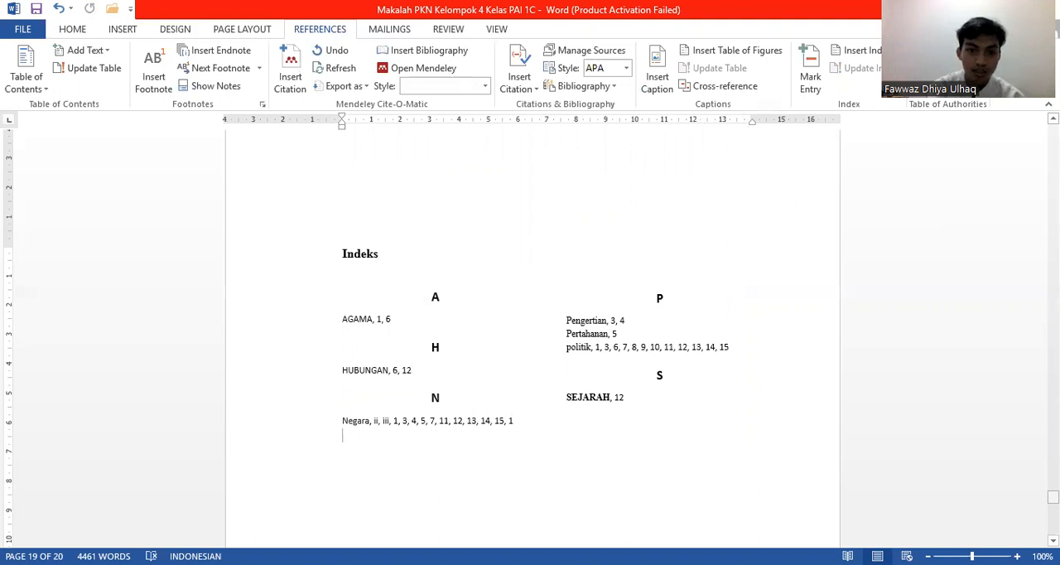
Step: Mark all occurrences of "Fungsi" from the "Fungsi Negara" heading as index entries and hide the formatting marks
{"action": "left_click_drag", "start_coordinate": [1054, 497], "coordinate": [1054, 273]}
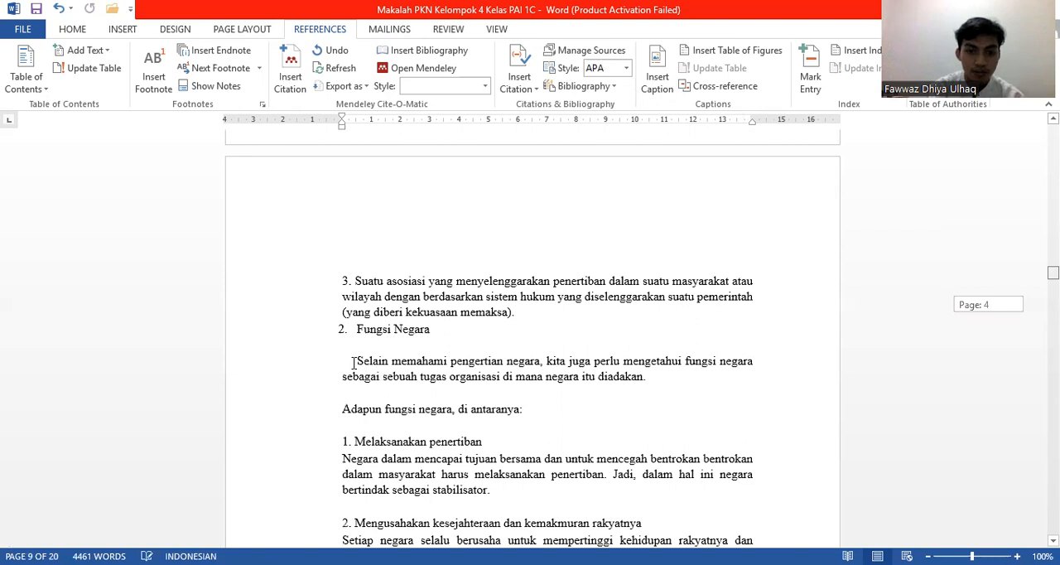
{"action": "scroll", "coordinate": [355, 363], "scroll_direction": "up", "scroll_amount": 1}
{"action": "left_click_drag", "start_coordinate": [358, 362], "coordinate": [393, 369]}
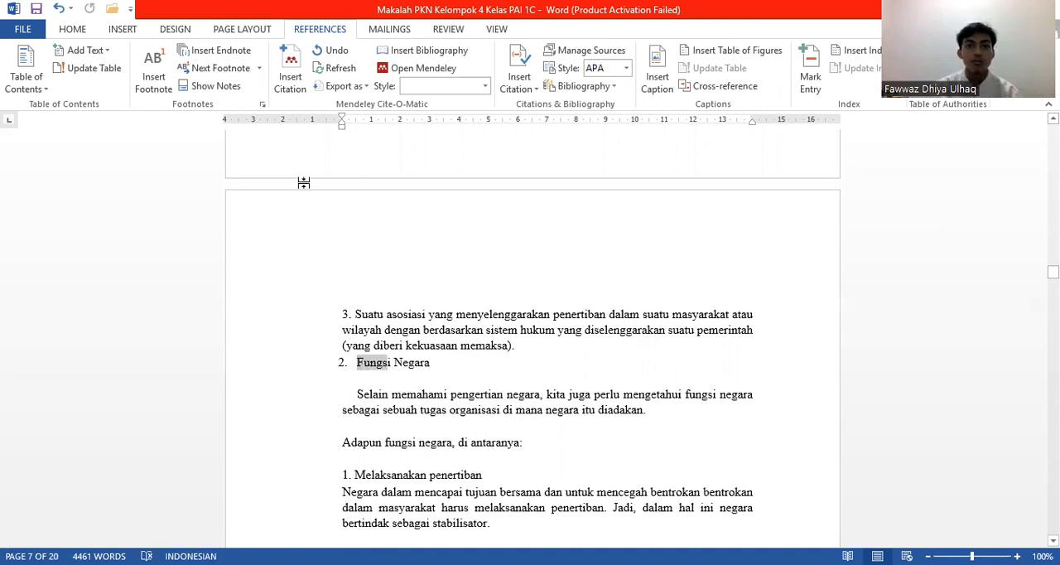
{"action": "left_click", "coordinate": [813, 81]}
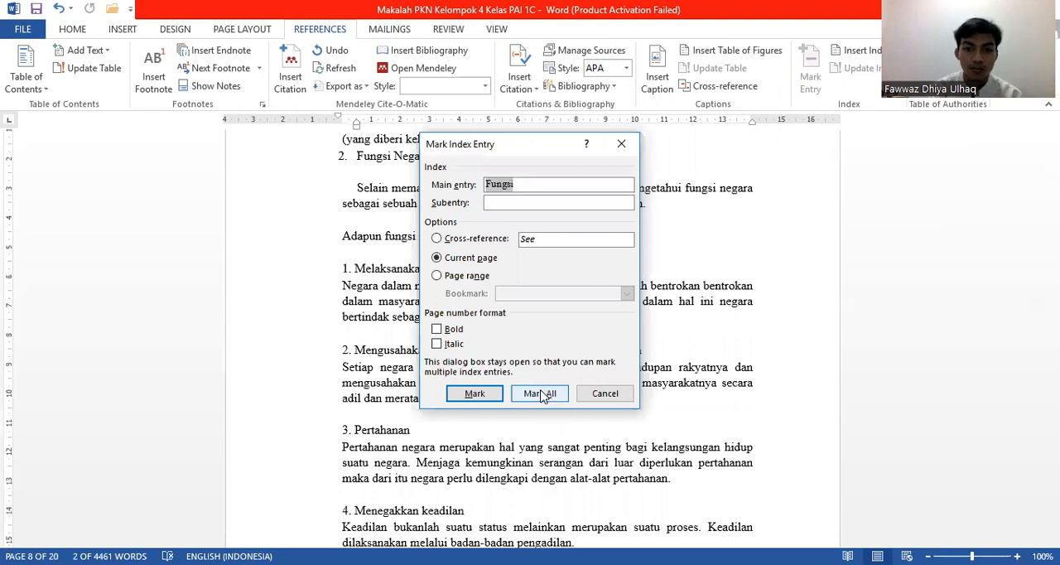
{"action": "left_click", "coordinate": [543, 395]}
{"action": "left_click", "coordinate": [602, 395]}
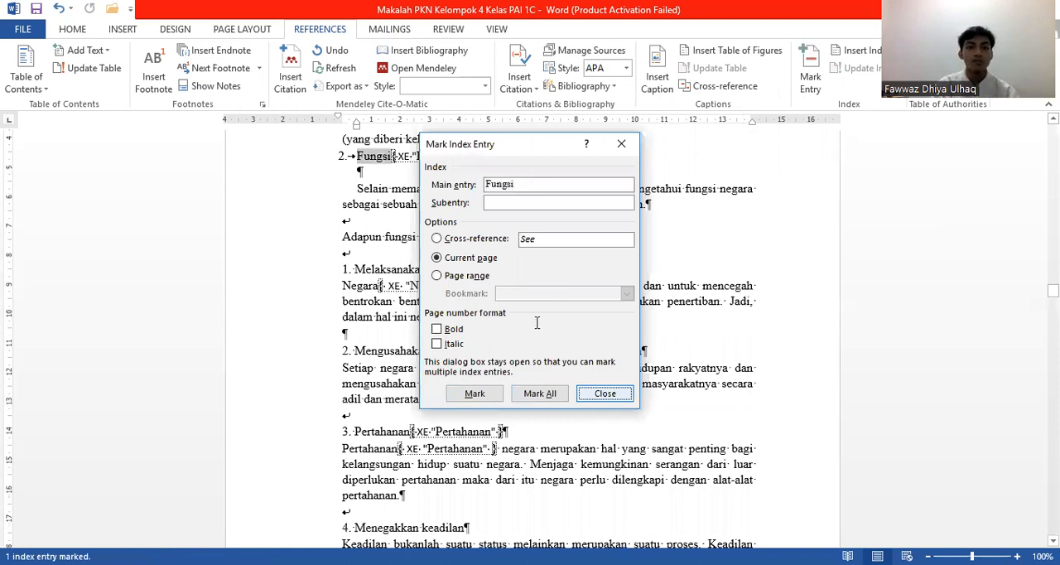
{"action": "left_click", "coordinate": [70, 30]}
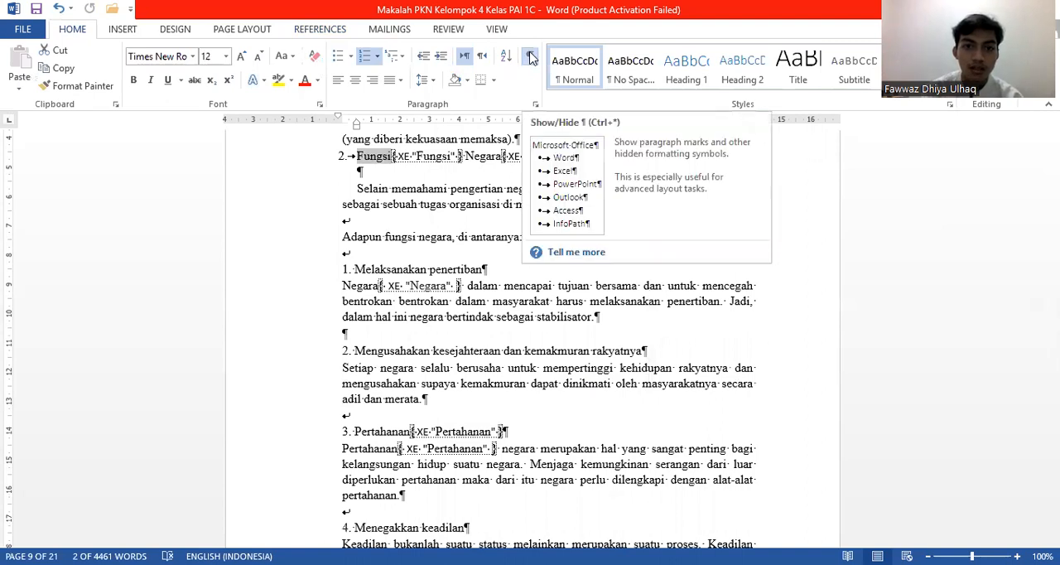
{"action": "key", "text": "ctrl+shift+8"}
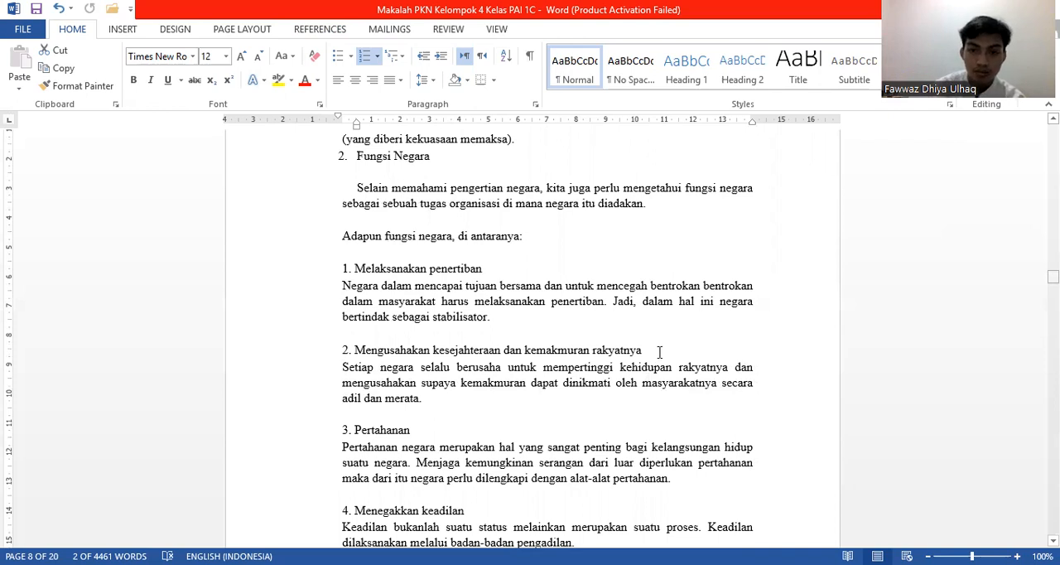
Step: Replace the existing index under the Indeks heading with a regenerated one that includes the Fungsi entry
{"action": "key", "text": "ctrl+End"}
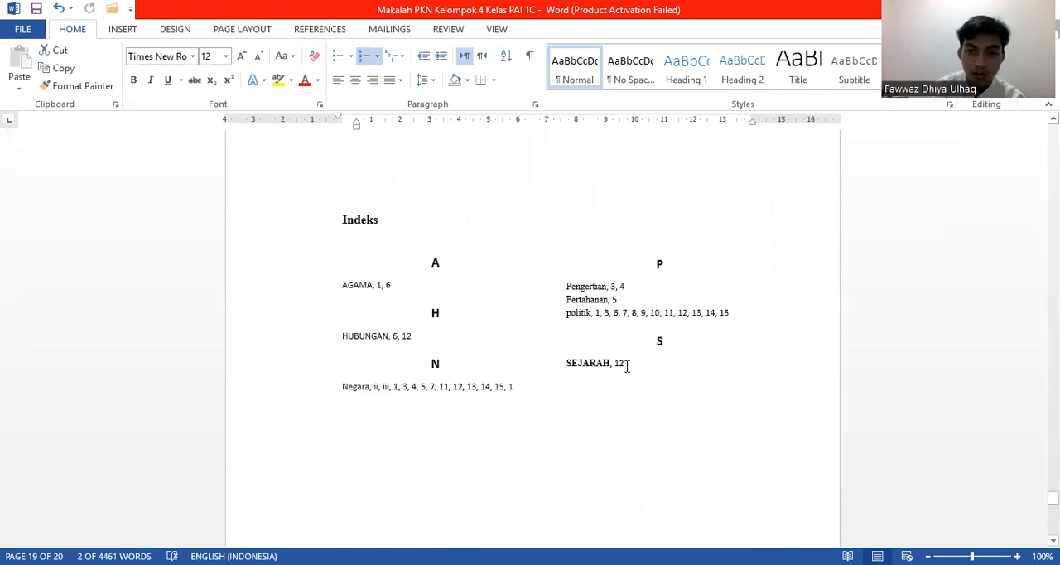
{"action": "left_click", "coordinate": [627, 367]}
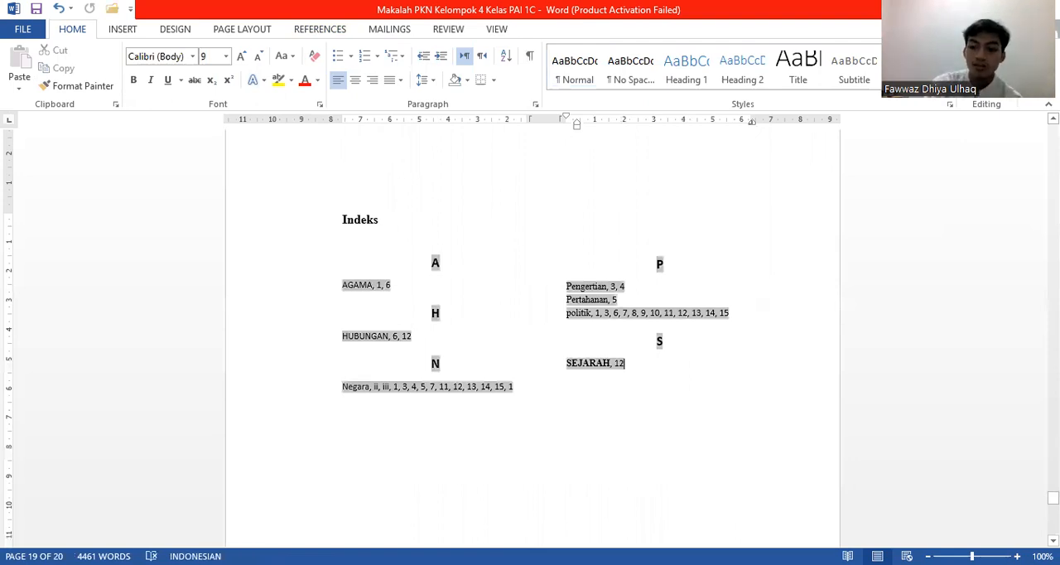
{"action": "left_click", "coordinate": [628, 475]}
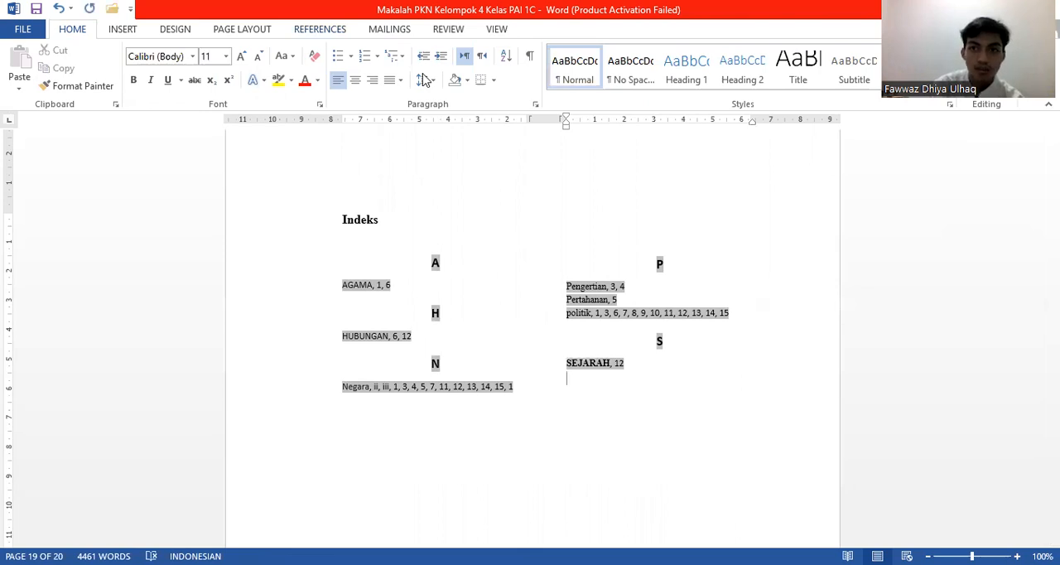
{"action": "left_click", "coordinate": [320, 29]}
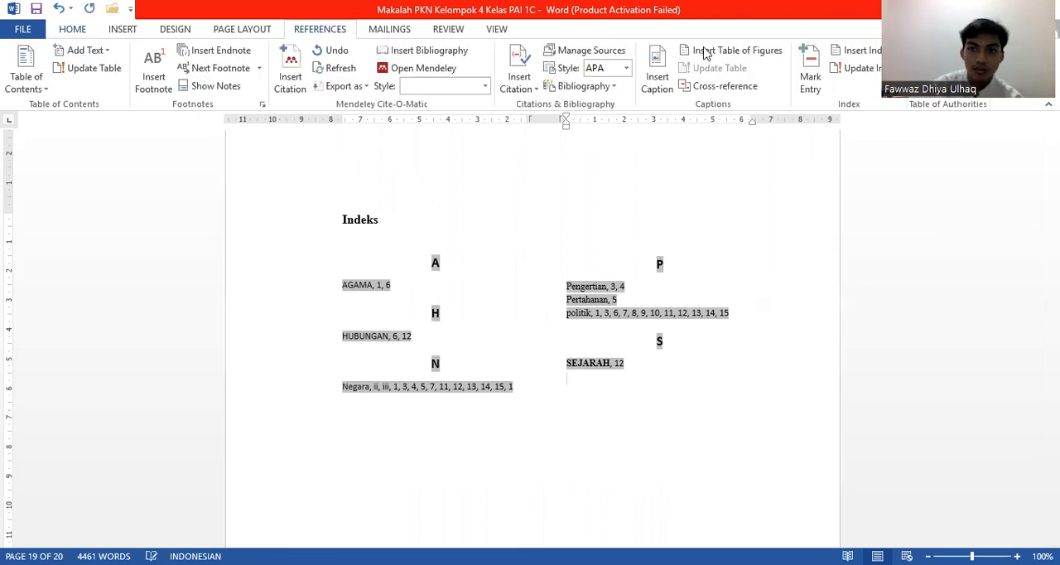
{"action": "left_click", "coordinate": [867, 54]}
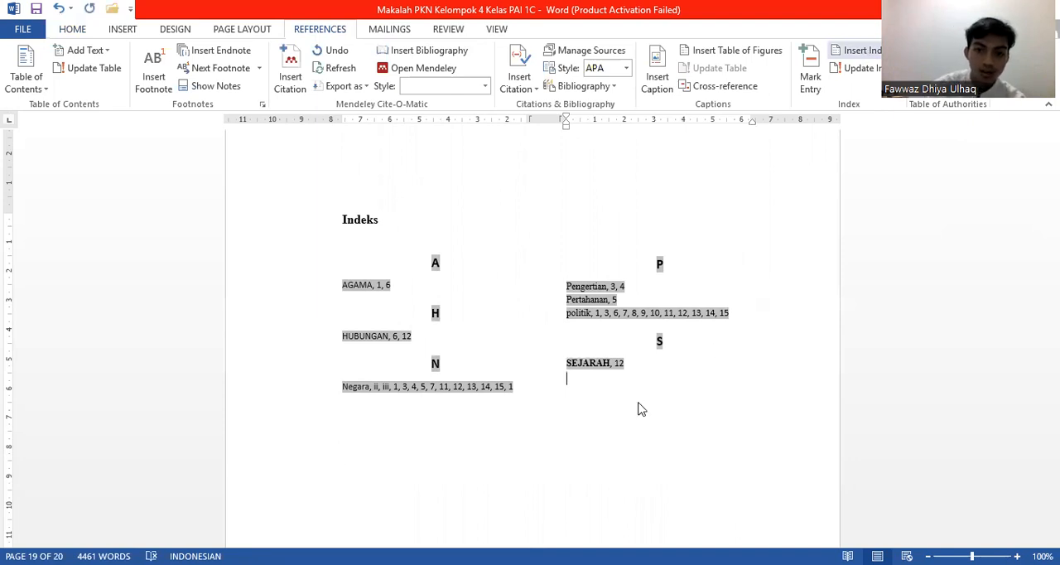
{"action": "left_click", "coordinate": [627, 437]}
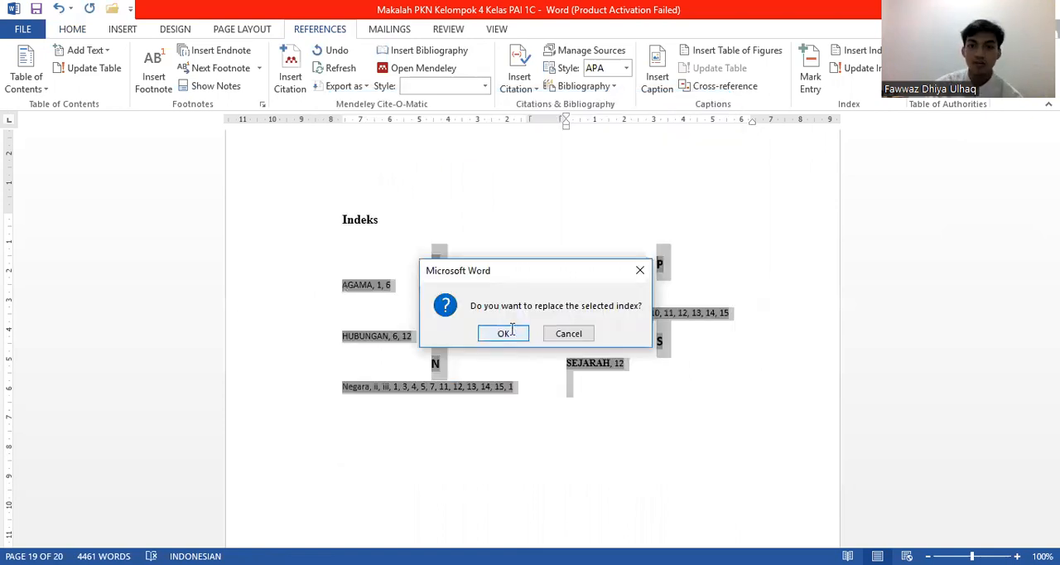
{"action": "left_click", "coordinate": [508, 333]}
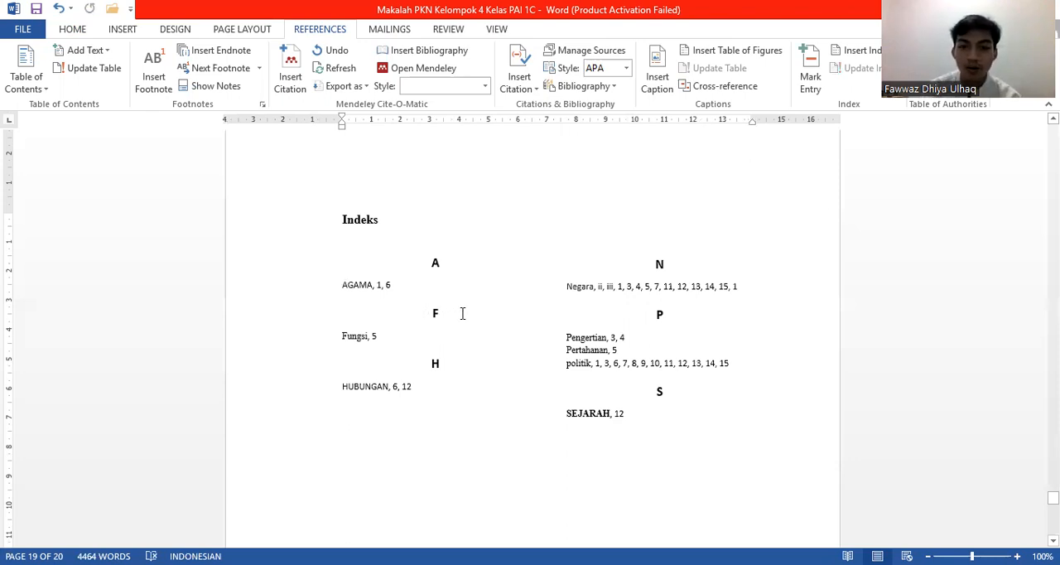
{"action": "left_click", "coordinate": [380, 335]}
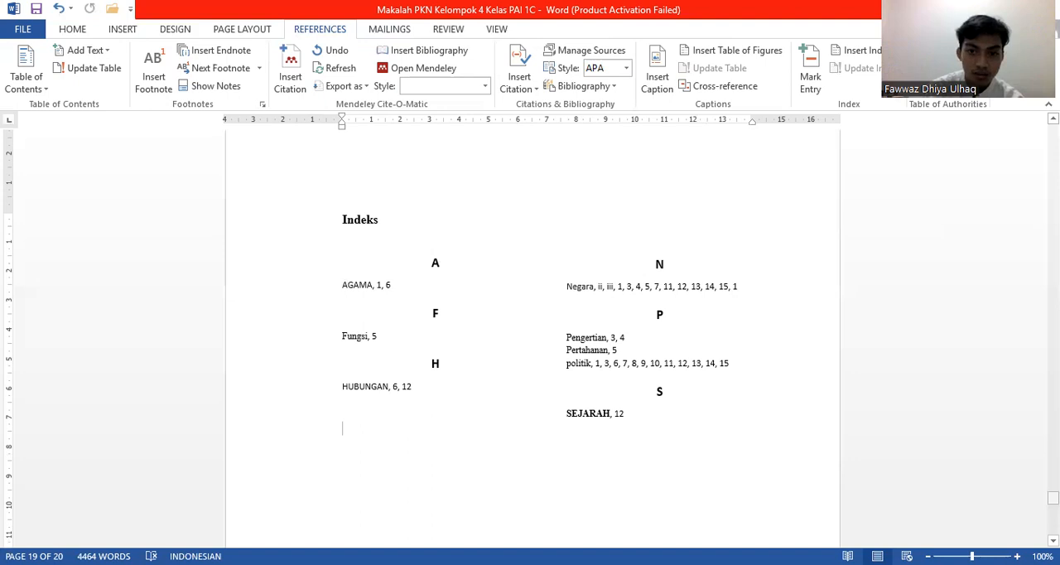
Step: Mark all occurrences of "agama" from the paragraph above "Hubungan Agama dan Negara Kasus Islam" as index entries and hide the formatting marks
{"action": "left_click_drag", "start_coordinate": [1053, 498], "coordinate": [1053, 325]}
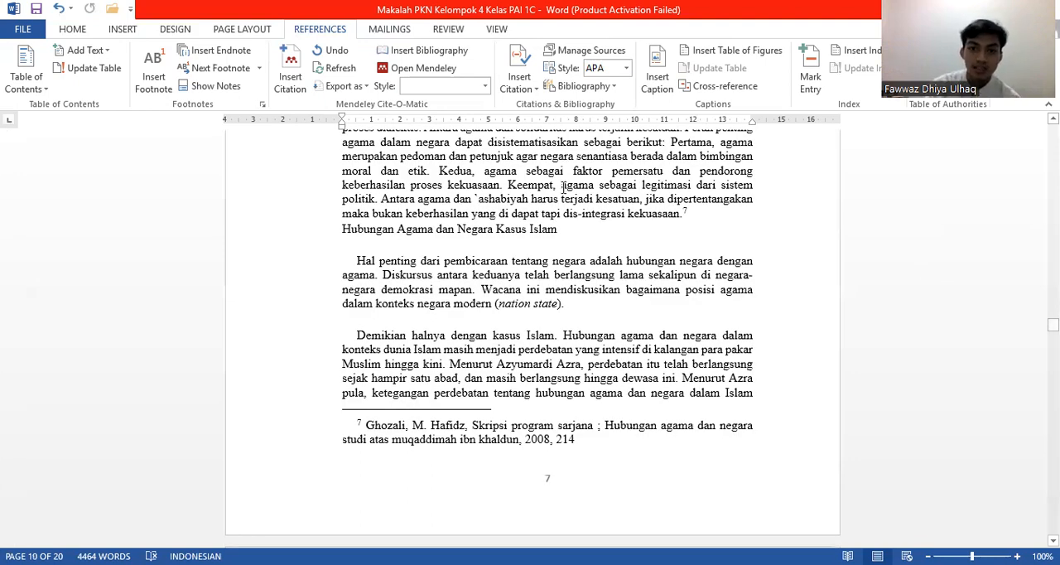
{"action": "left_click_drag", "start_coordinate": [563, 186], "coordinate": [595, 186]}
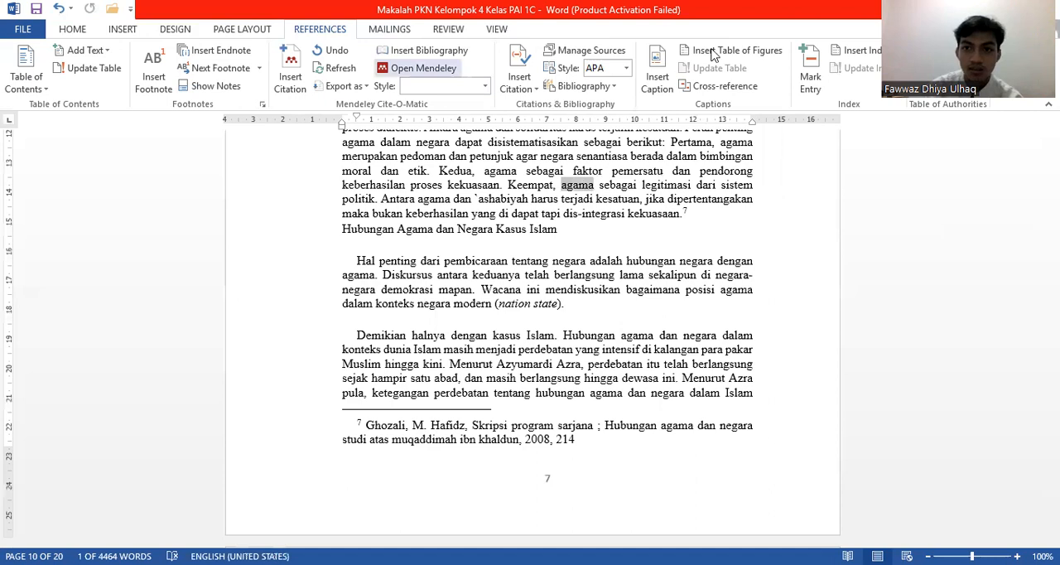
{"action": "left_click", "coordinate": [812, 75]}
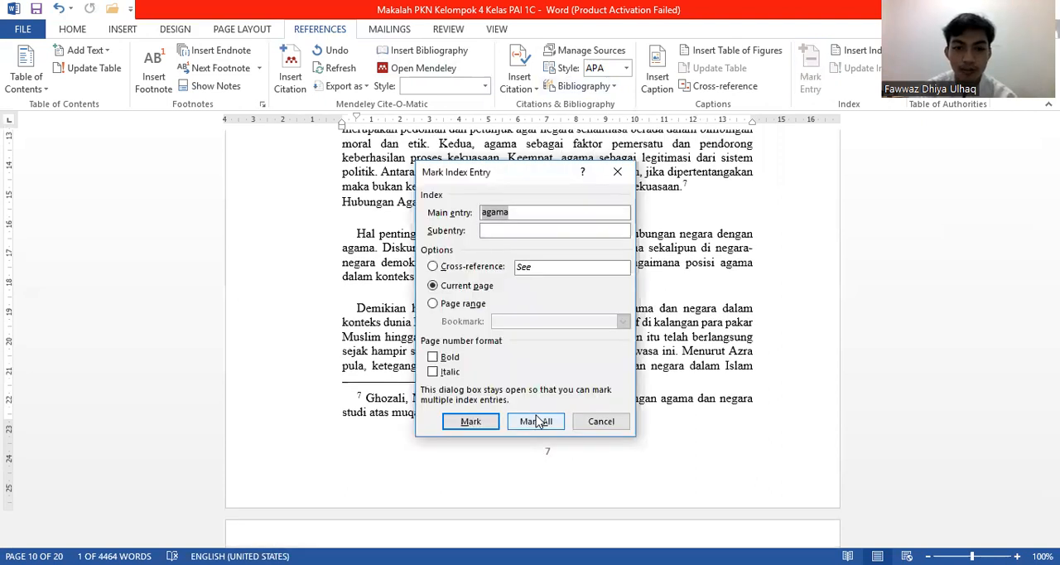
{"action": "left_click", "coordinate": [536, 421]}
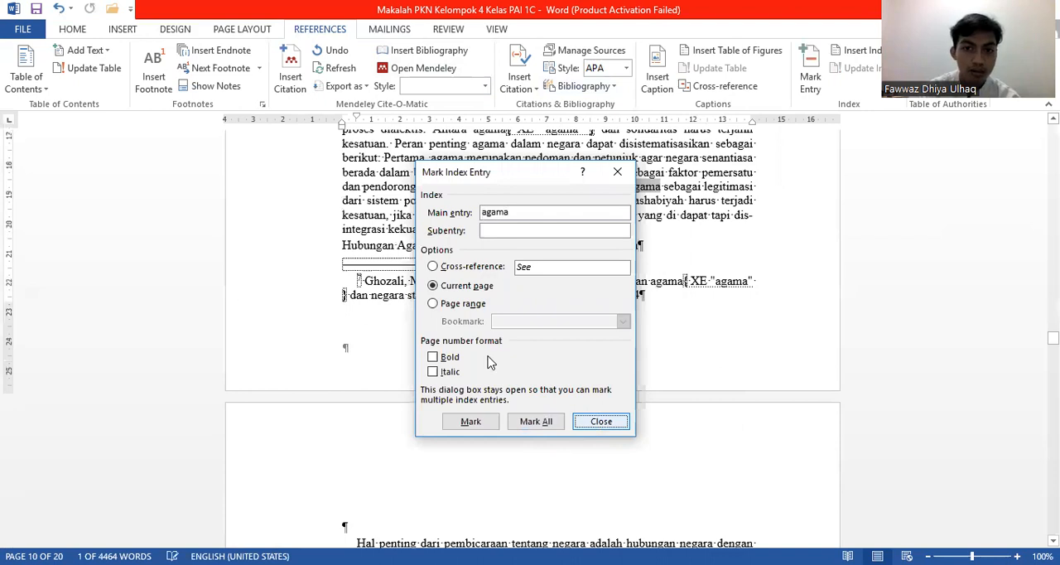
{"action": "key", "text": "Escape"}
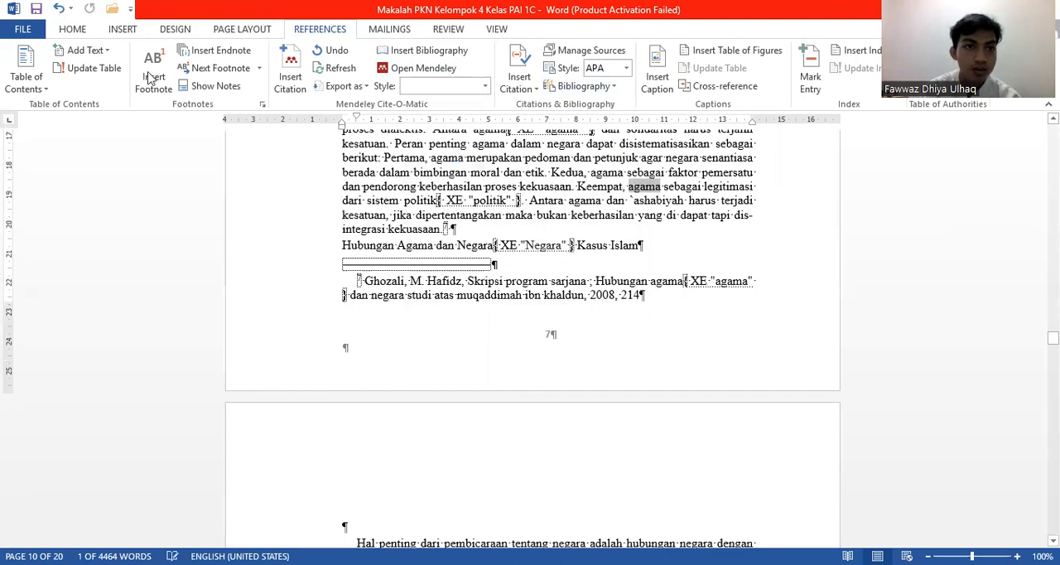
{"action": "left_click", "coordinate": [81, 32]}
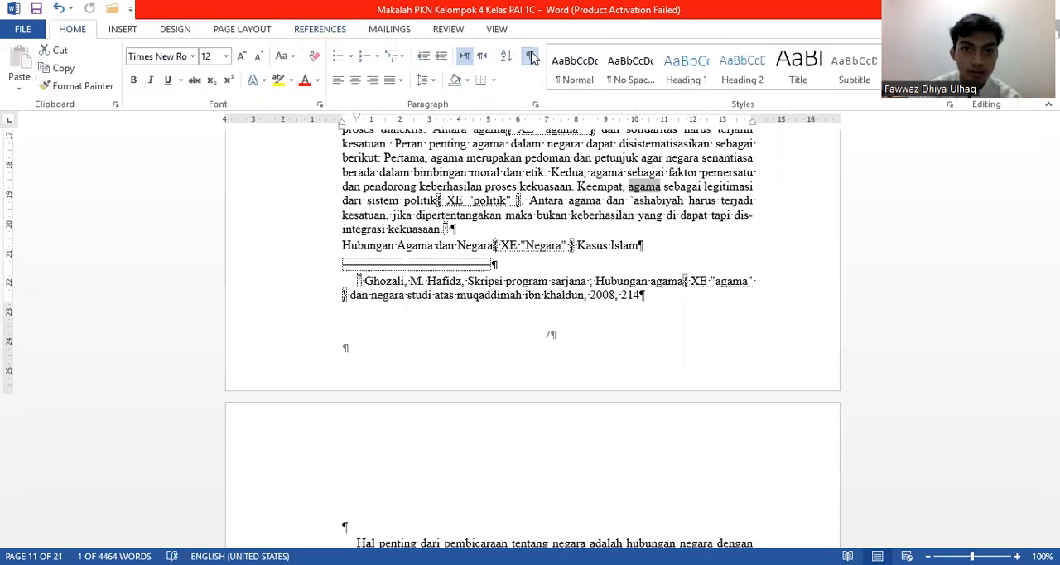
{"action": "left_click", "coordinate": [530, 55]}
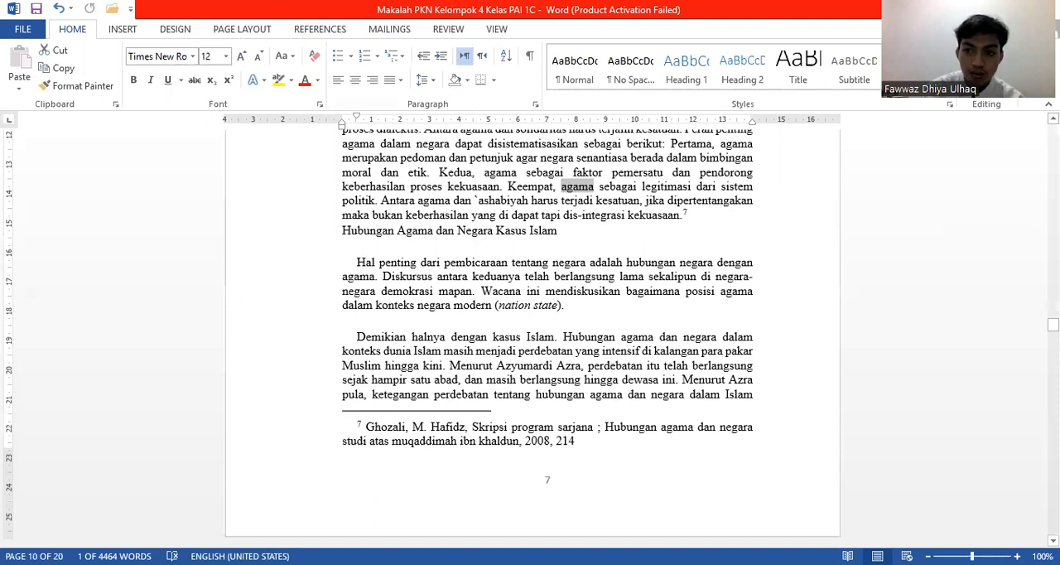
Step: Regenerate the index under Indeks in Classic format with two columns, replacing the existing one to add the lowercase agama entry
{"action": "left_click_drag", "start_coordinate": [1053, 325], "coordinate": [1053, 505]}
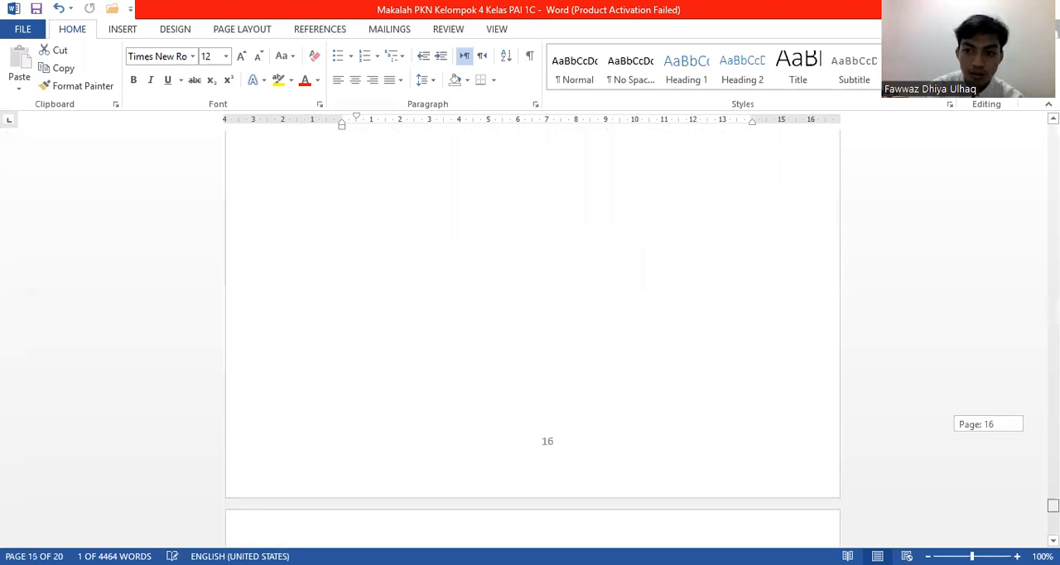
{"action": "left_click", "coordinate": [647, 453]}
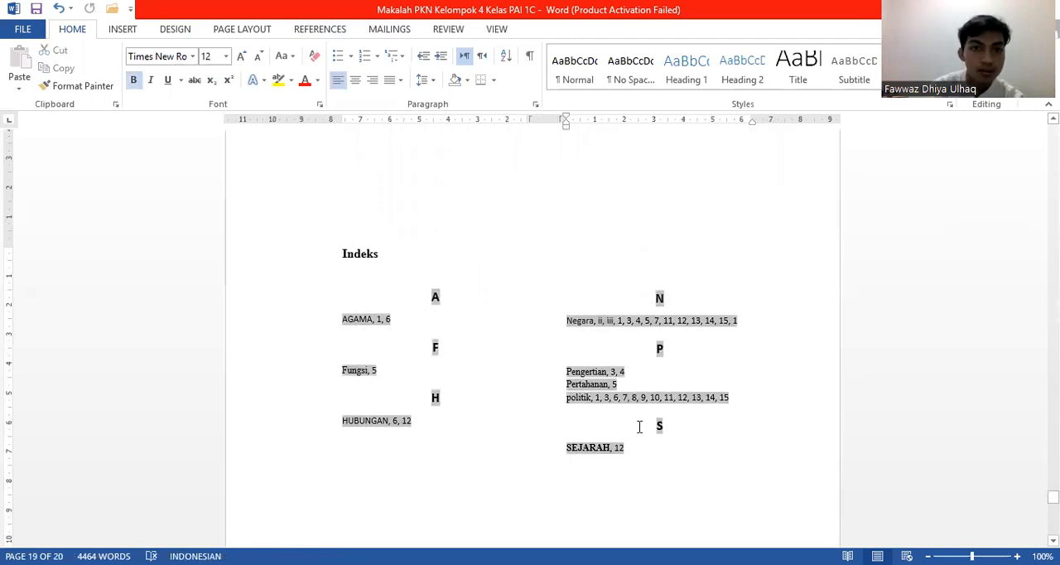
{"action": "left_click", "coordinate": [306, 32]}
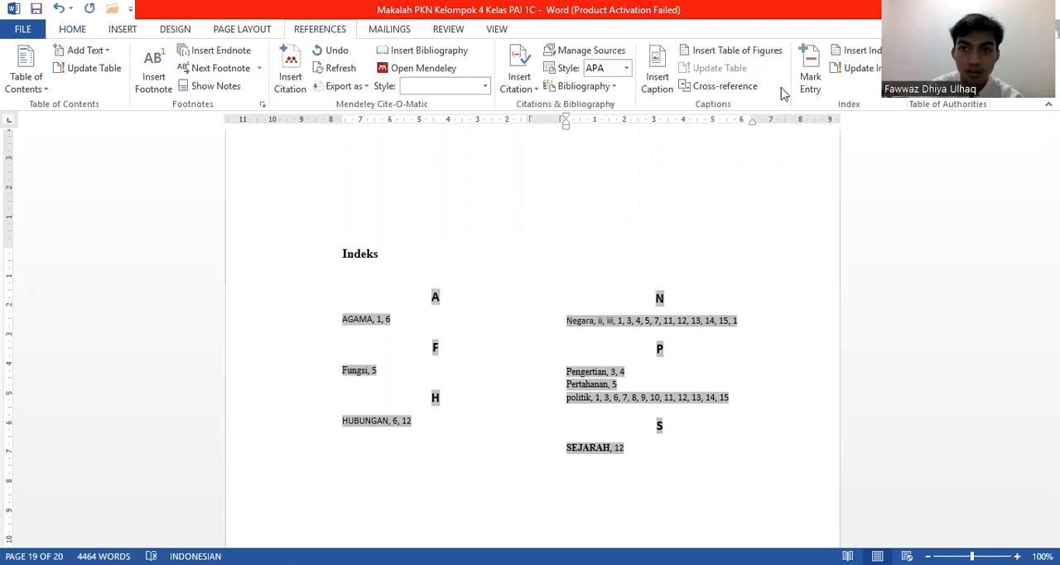
{"action": "left_click", "coordinate": [866, 52]}
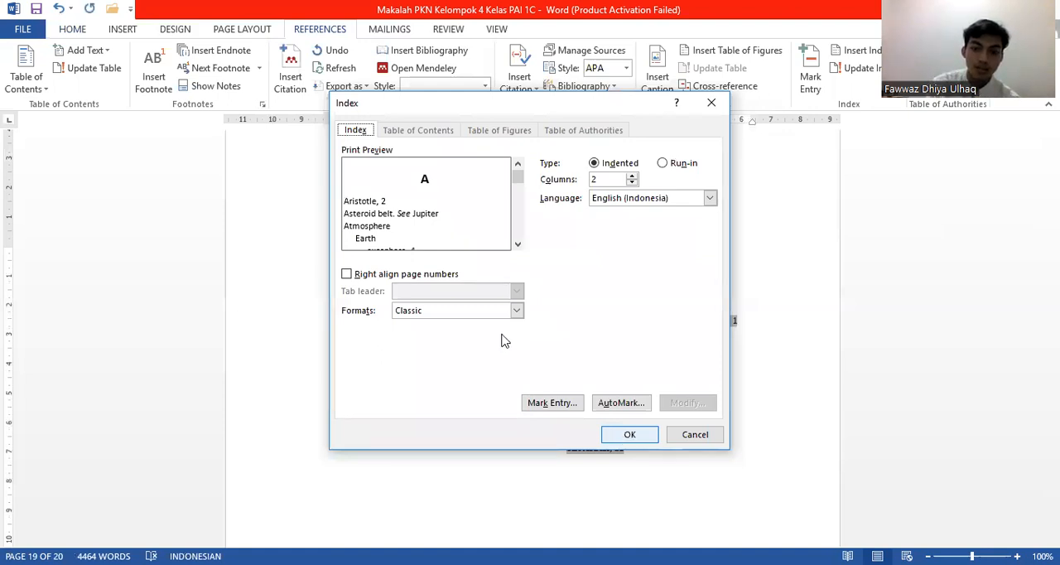
{"action": "key", "text": "Return"}
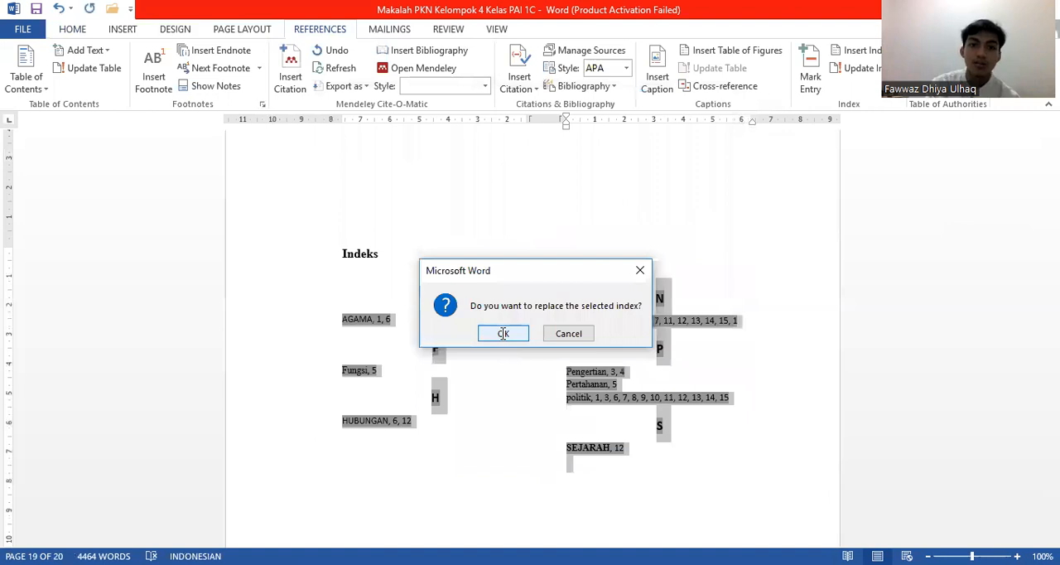
{"action": "left_click", "coordinate": [502, 333]}
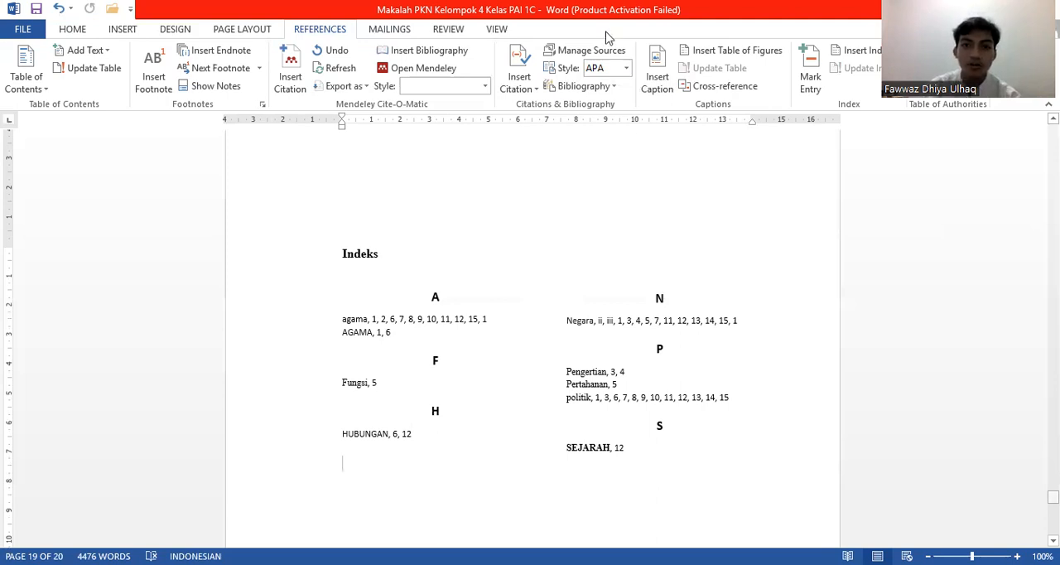
{"action": "scroll", "coordinate": [608, 38], "scroll_direction": "up", "scroll_amount": 10}
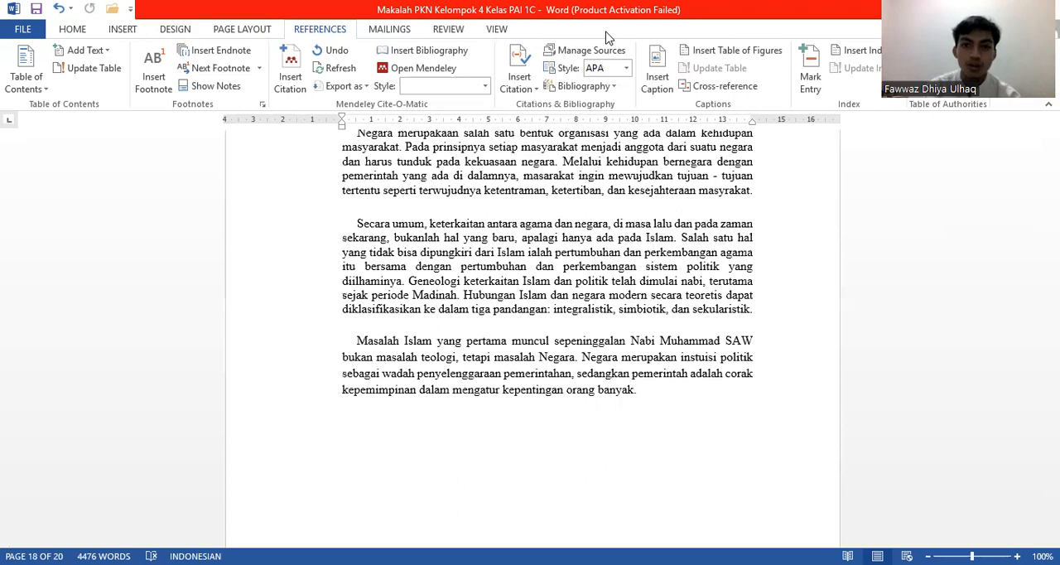